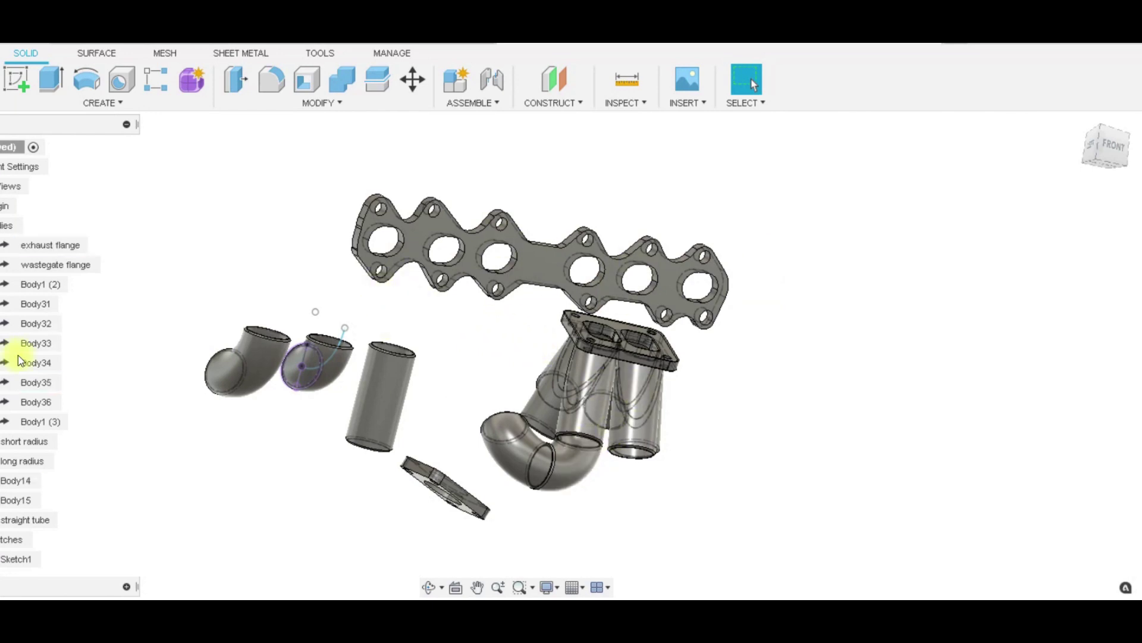
Start a Point to Point move with the left long-radius elbow selected.
middle_click_drag(556, 331, 304, 393, "shift")
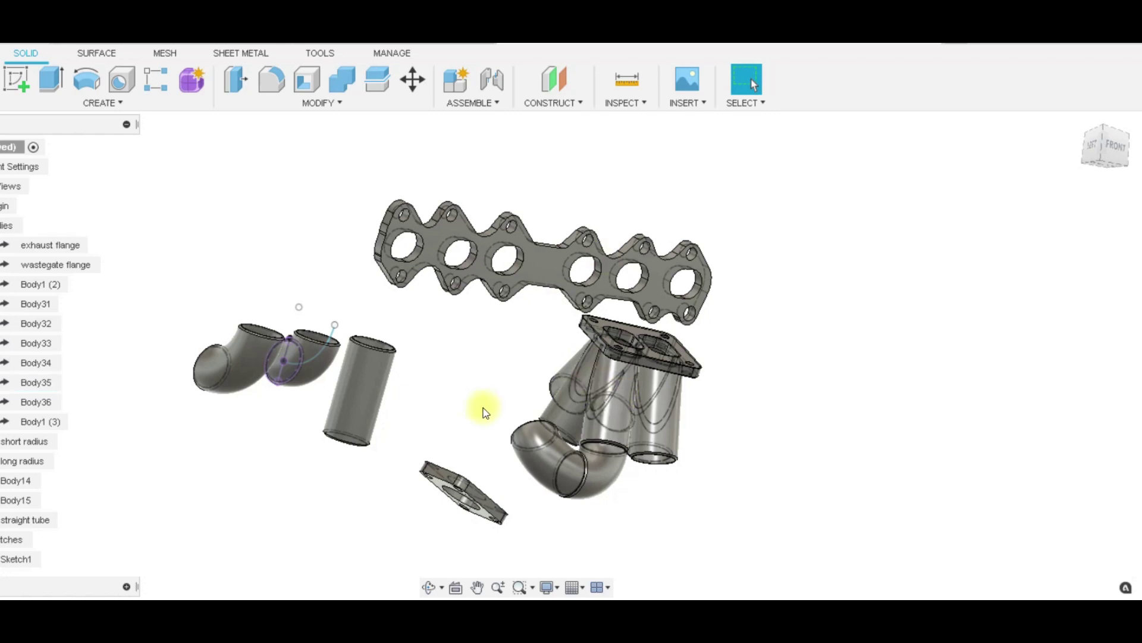
middle_click_drag(408, 319, 536, 297, "shift")
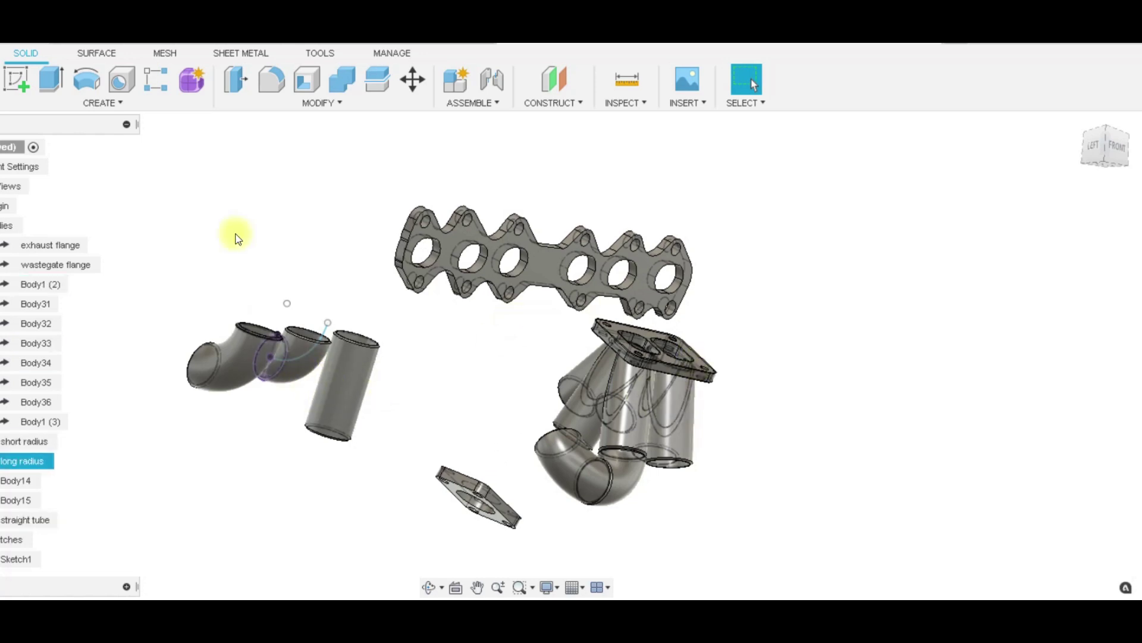
left_click(412, 79)
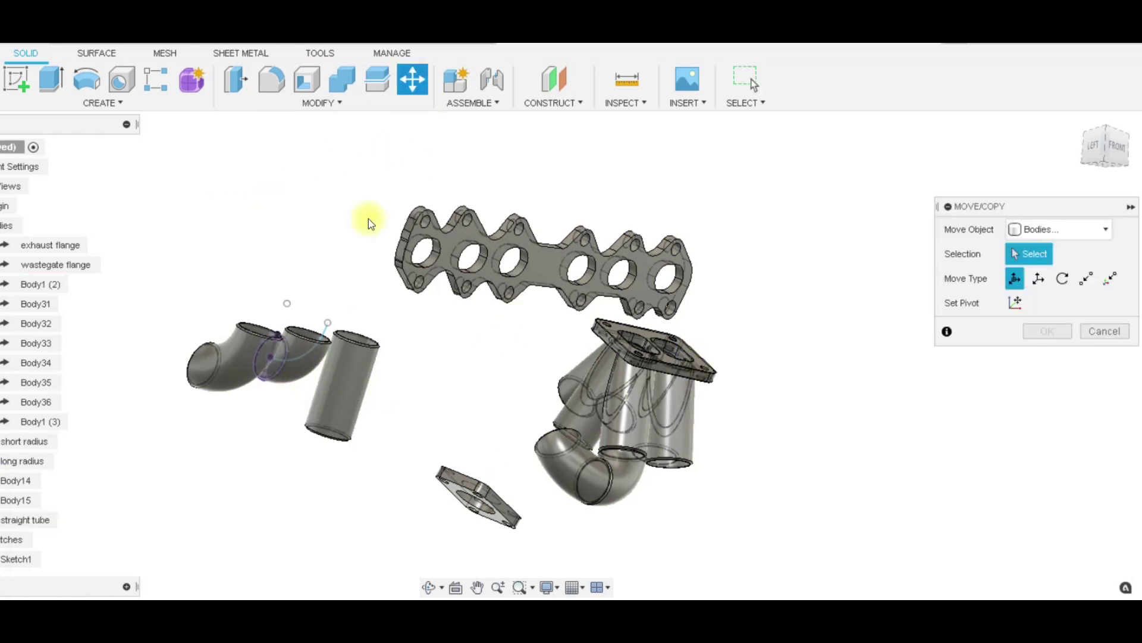
left_click(219, 386)
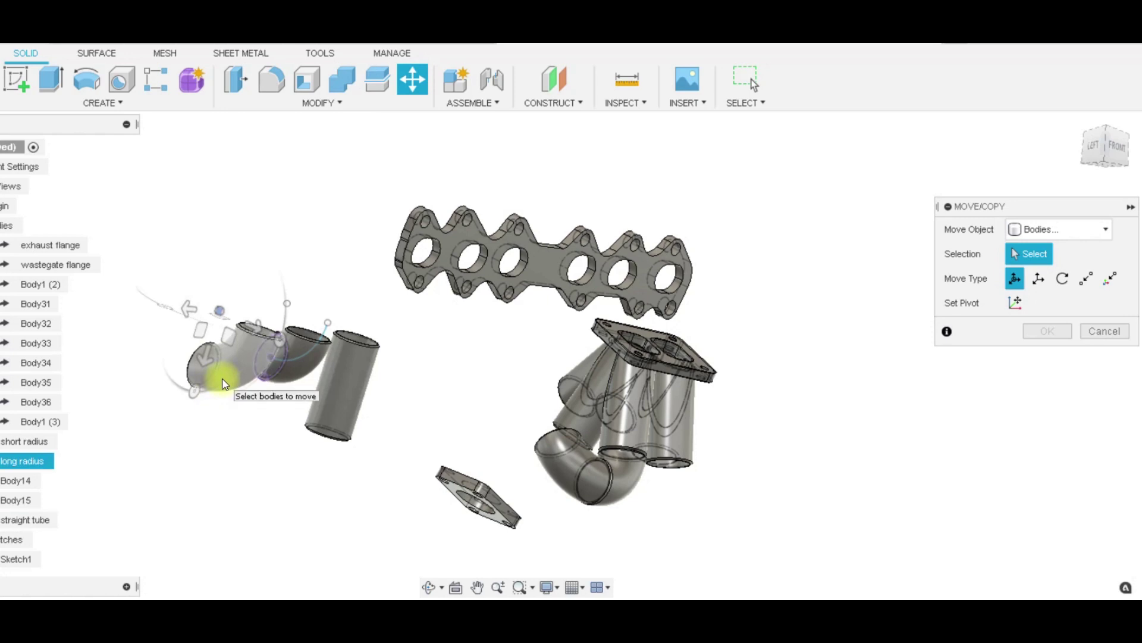
scroll(256, 325, "up", 5)
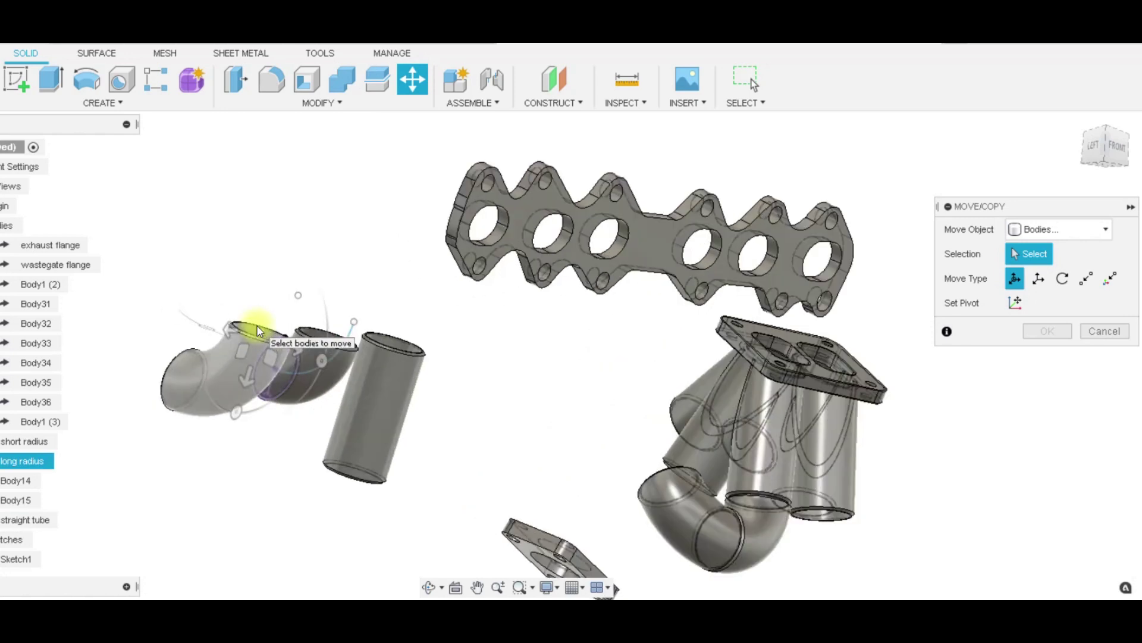
left_click(1086, 277)
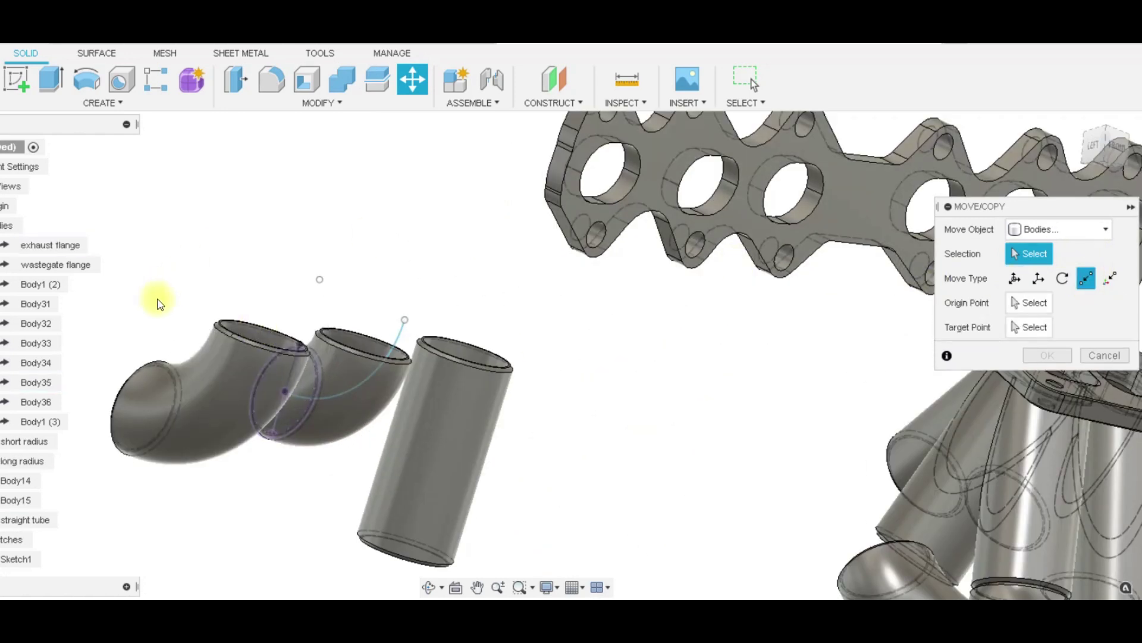
middle_click_drag(153, 298, 183, 344, "shift")
scroll(214, 325, "up", 5)
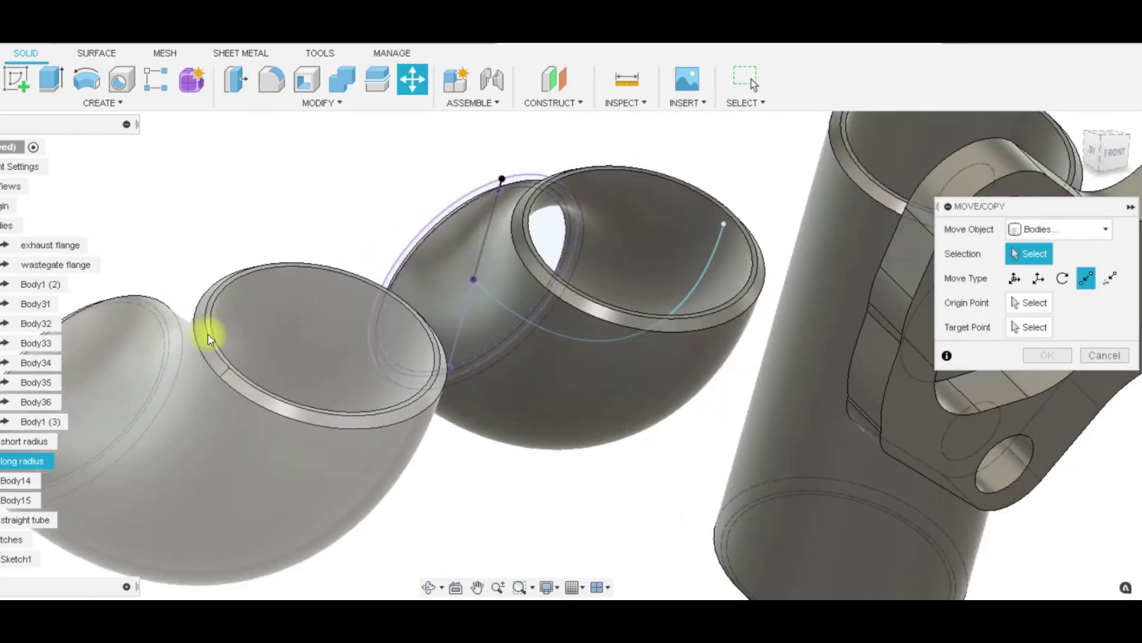
scroll(212, 327, "up", 4)
left_click(385, 336)
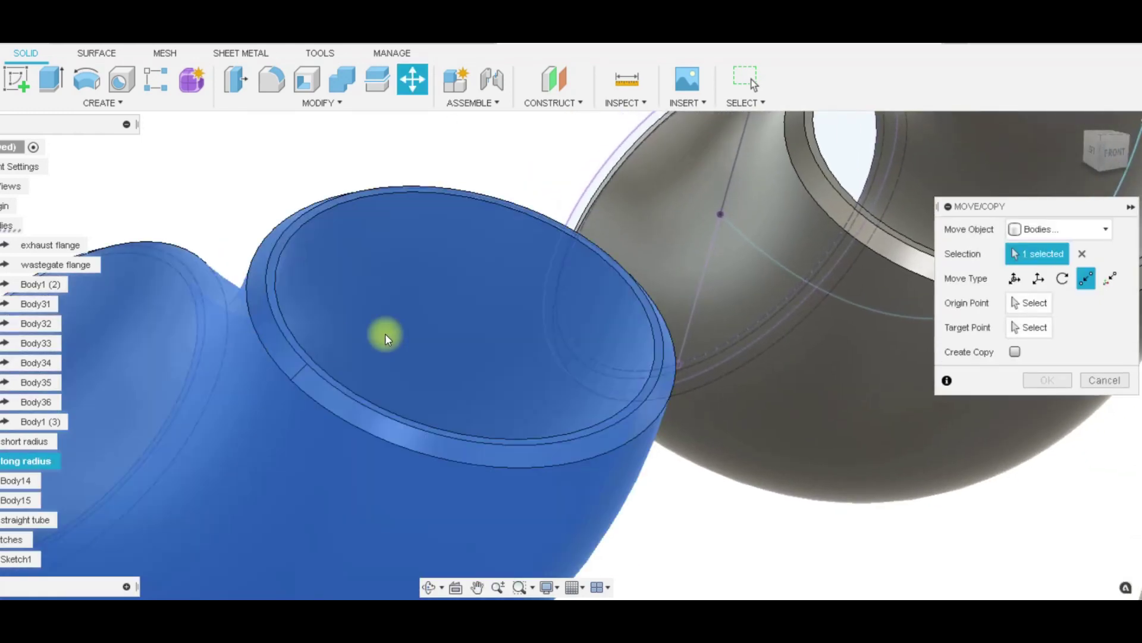
Copy the elbow from its rim onto the lower elbow's rim, creating 'long radius (1)'.
left_click(1028, 301)
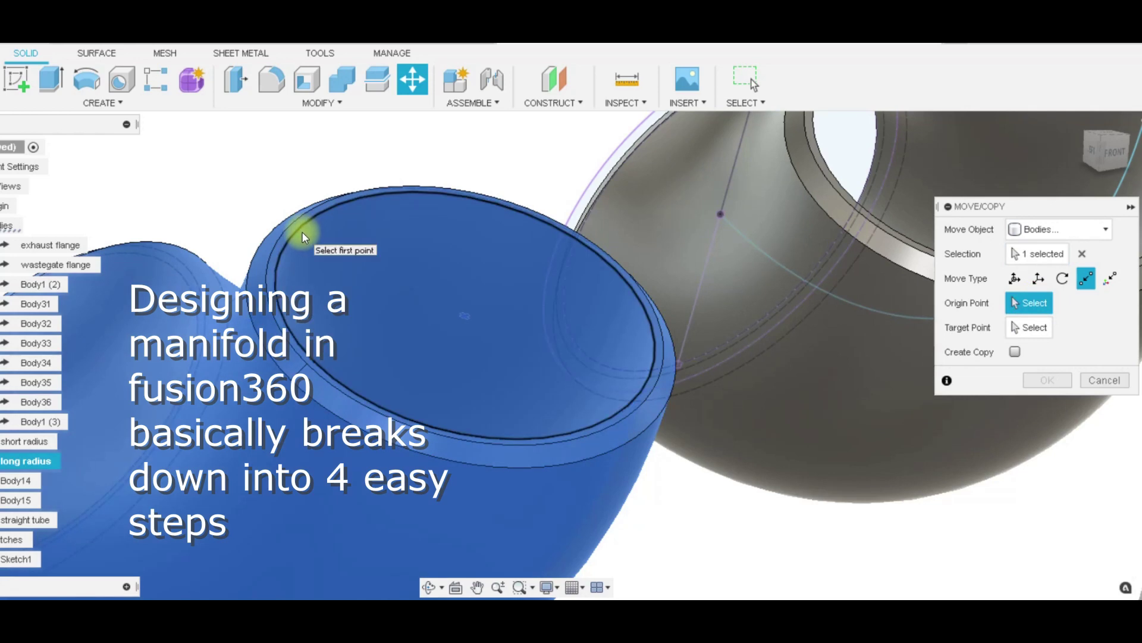
left_click(302, 231)
scroll(358, 307, "down", 10)
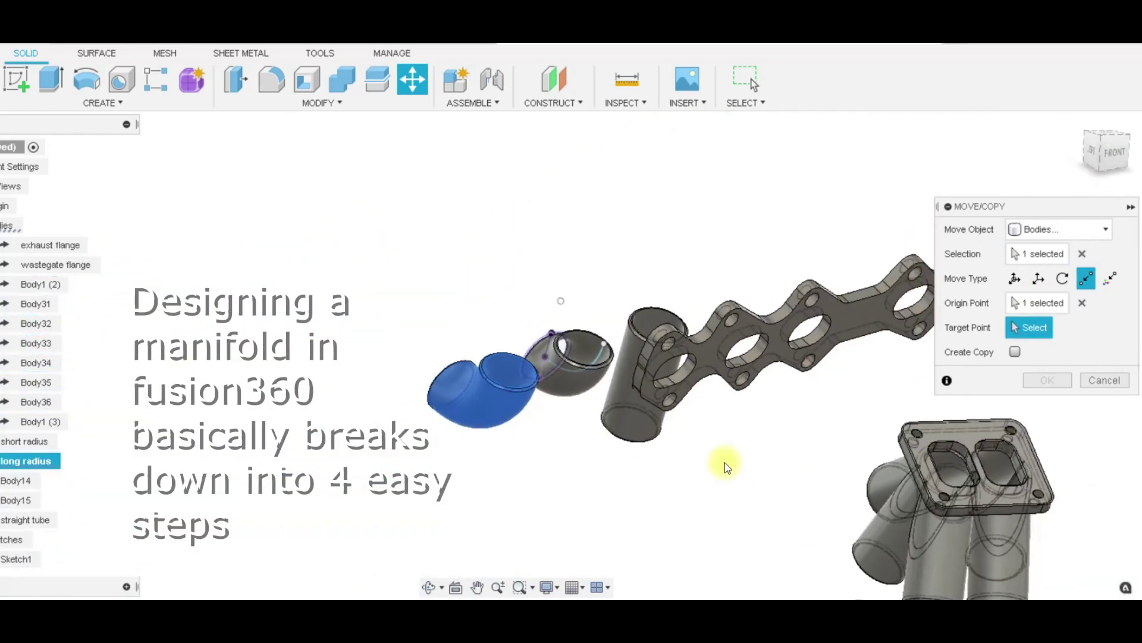
middle_click_drag(648, 390, 489, 341, "shift")
scroll(548, 337, "up", 6)
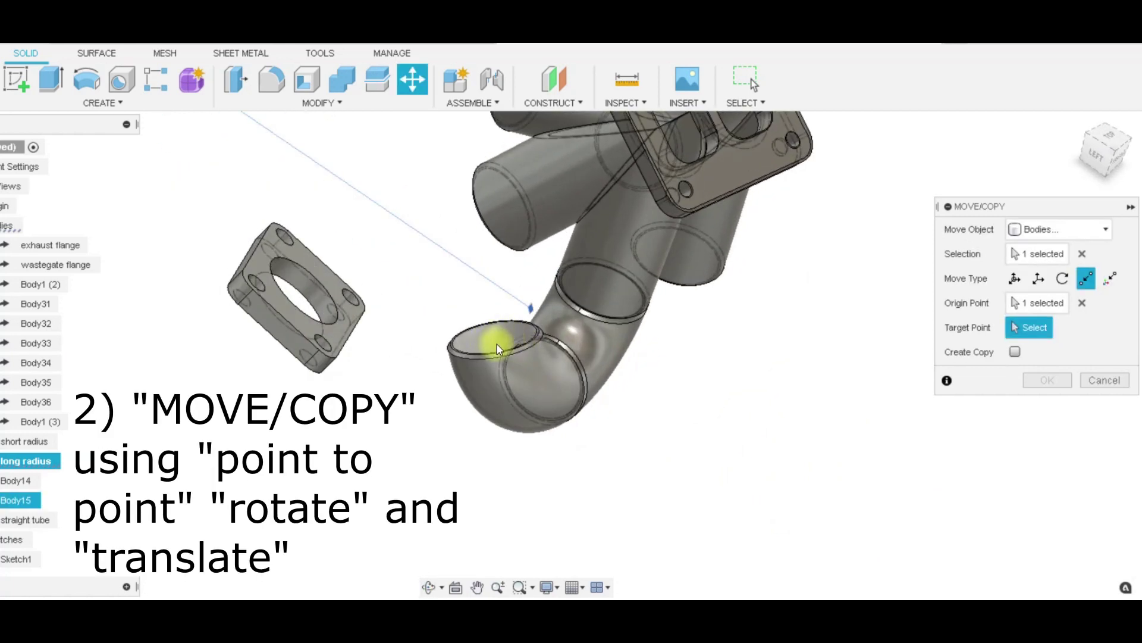
scroll(481, 352, "up", 2)
scroll(481, 353, "up", 3)
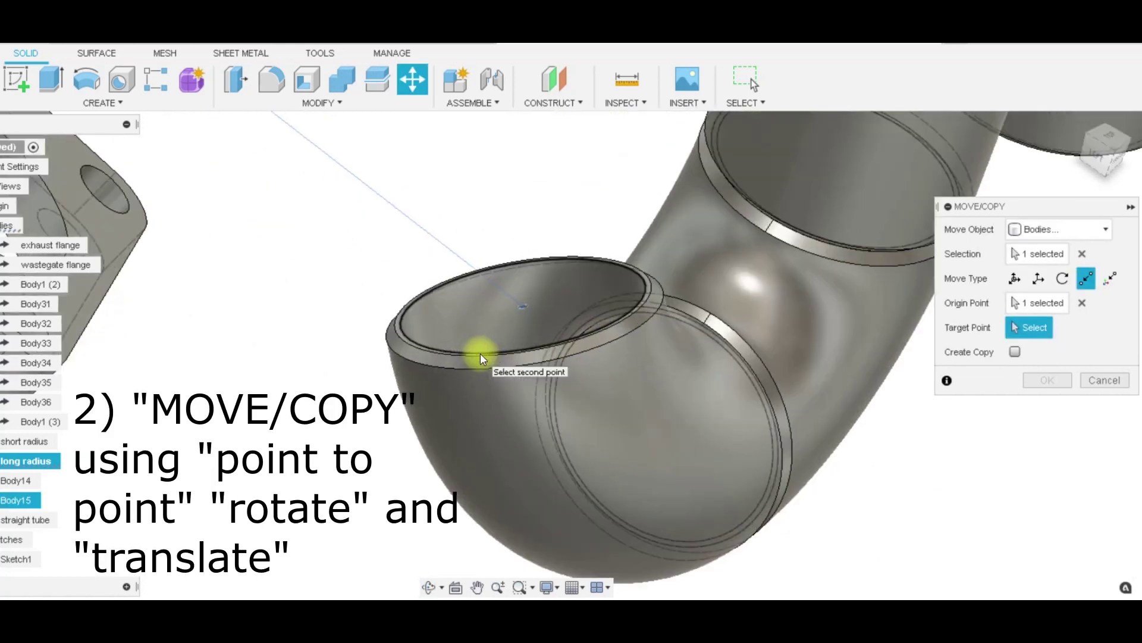
left_click(481, 353)
left_click(1015, 352)
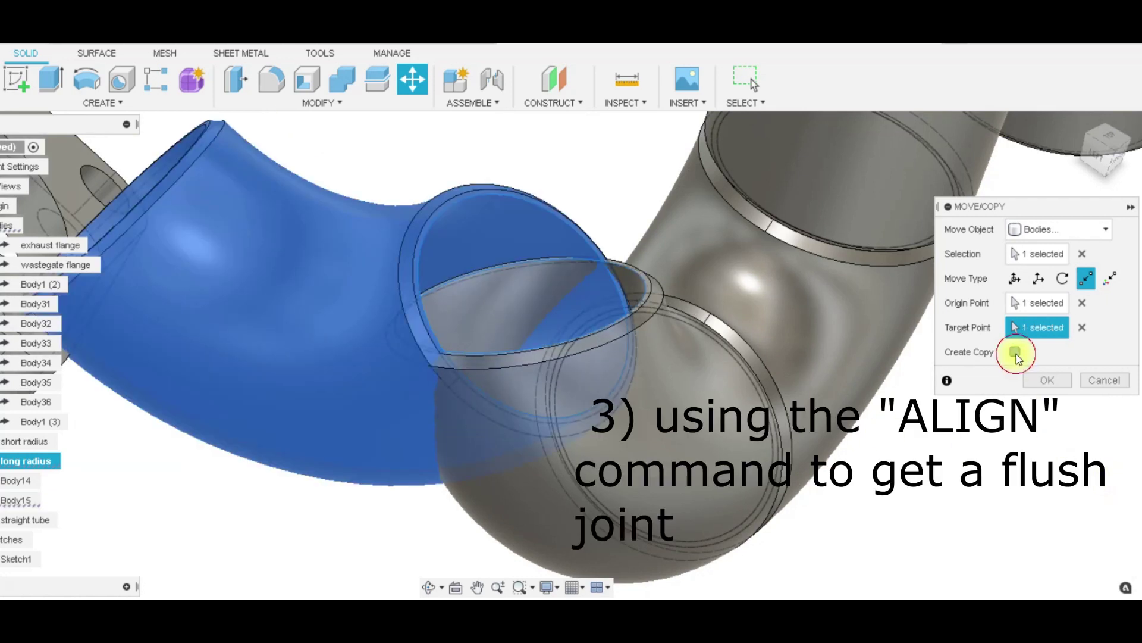
left_click(1046, 380)
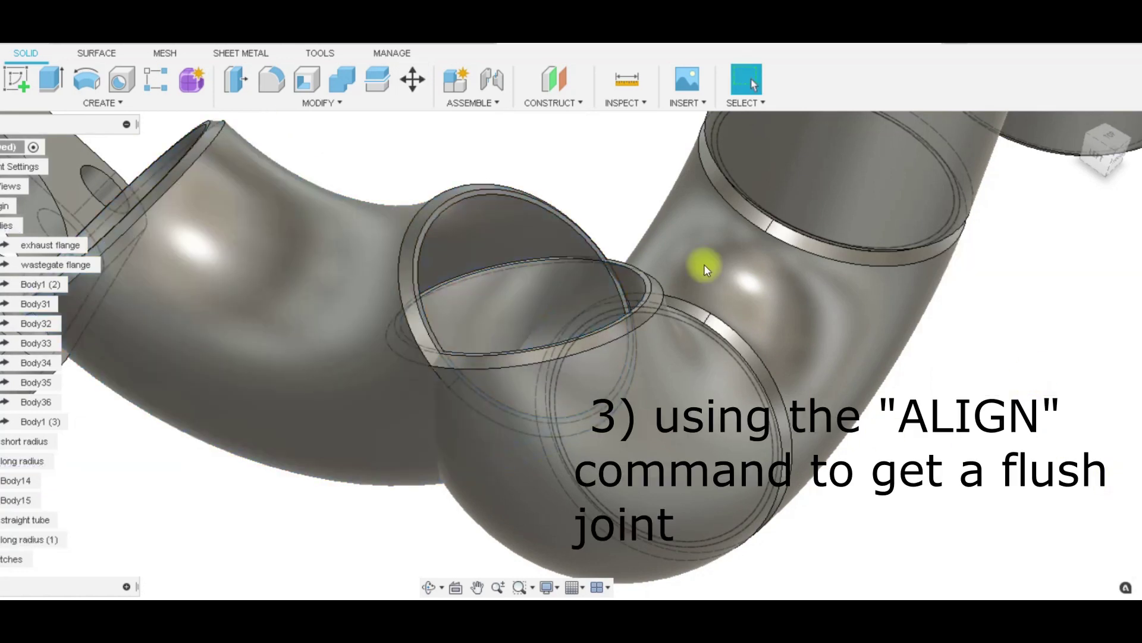
Align the new elbow's ring edge flush to the lower elbow's mating ring.
left_click(297, 109)
left_click(255, 352)
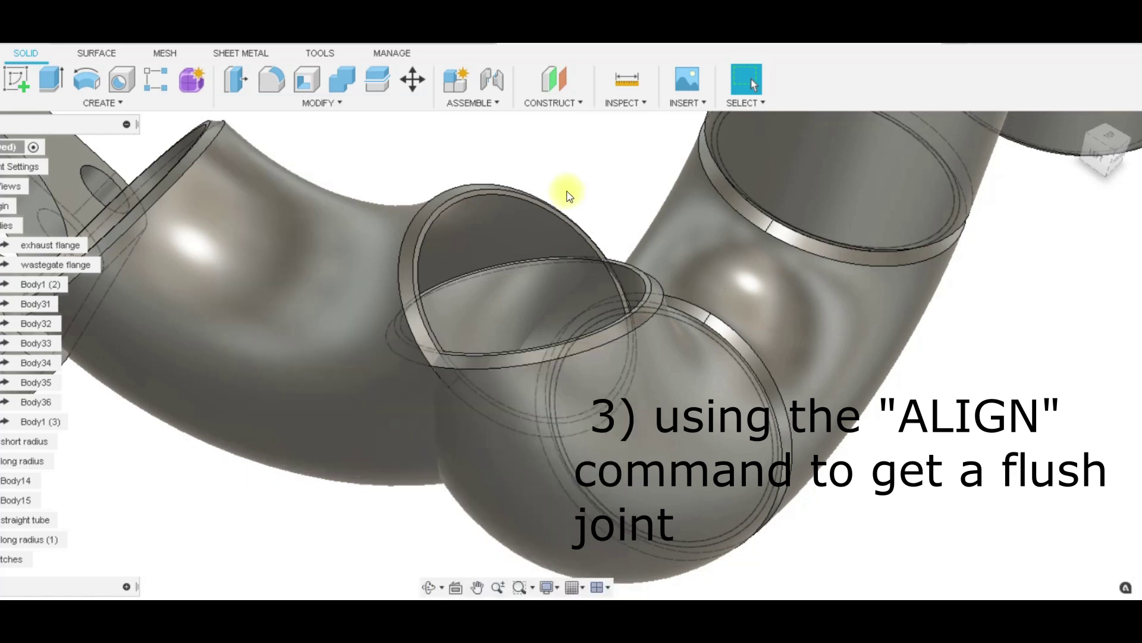
scroll(497, 205, "up", 2)
scroll(487, 183, "up", 3)
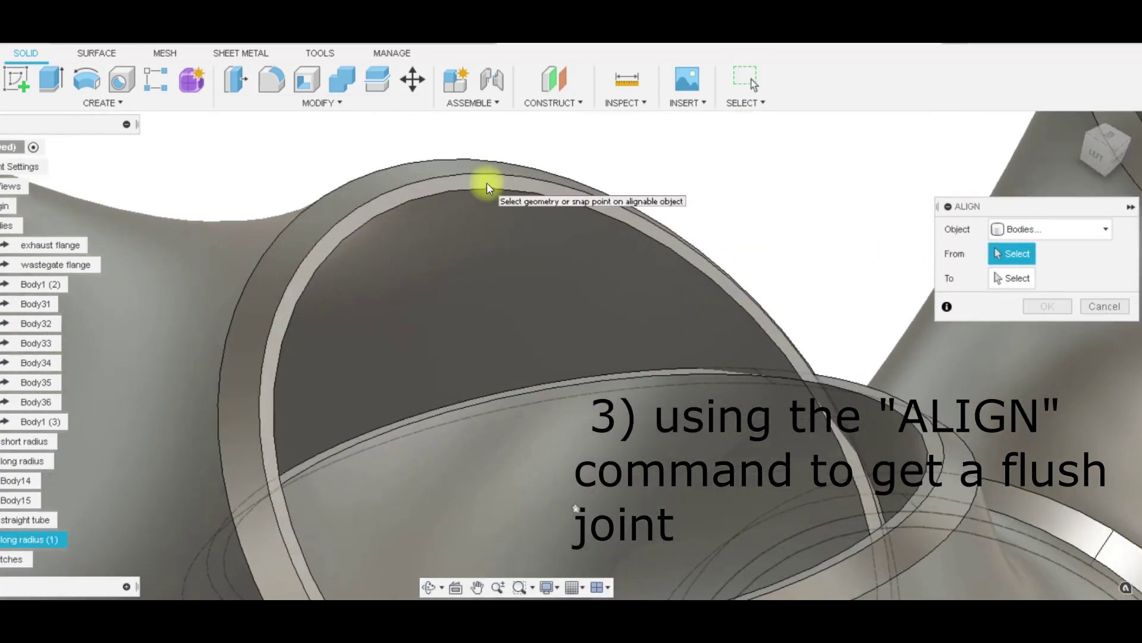
left_click(486, 183)
scroll(866, 376, "up", 4)
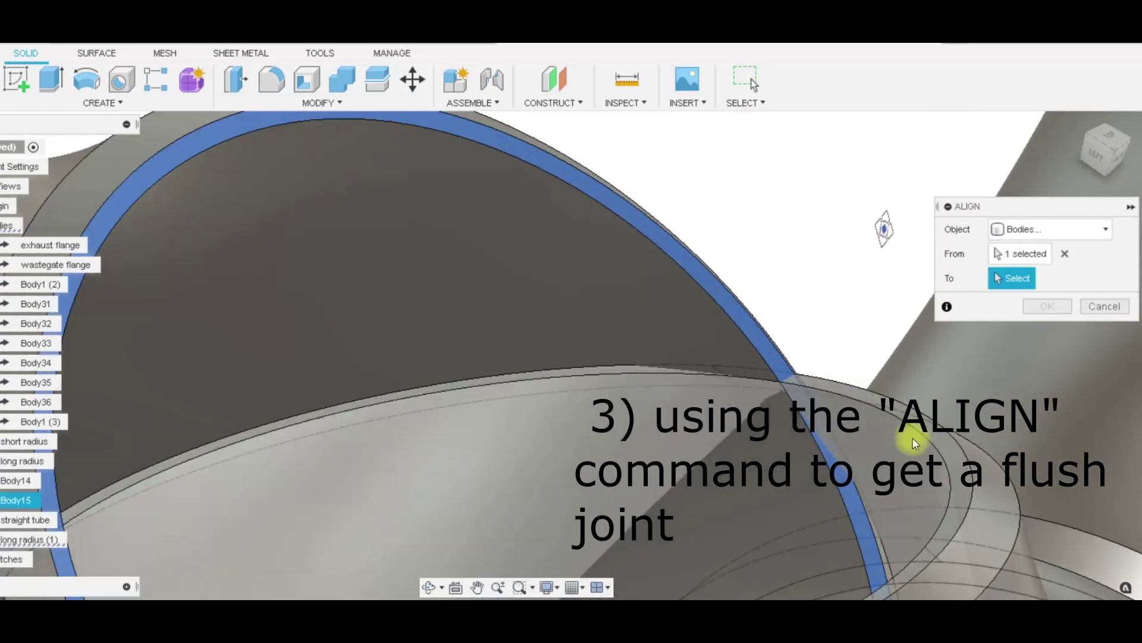
scroll(922, 441, "up", 2)
scroll(933, 444, "up", 2)
middle_click_drag(934, 443, 949, 431, "shift")
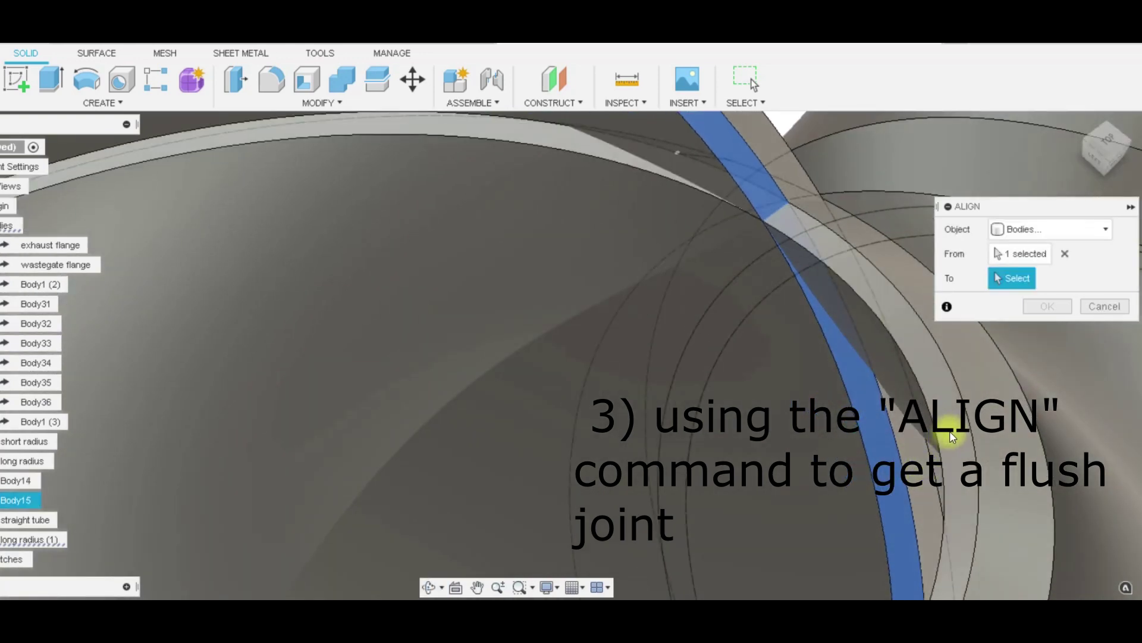
left_click(951, 436)
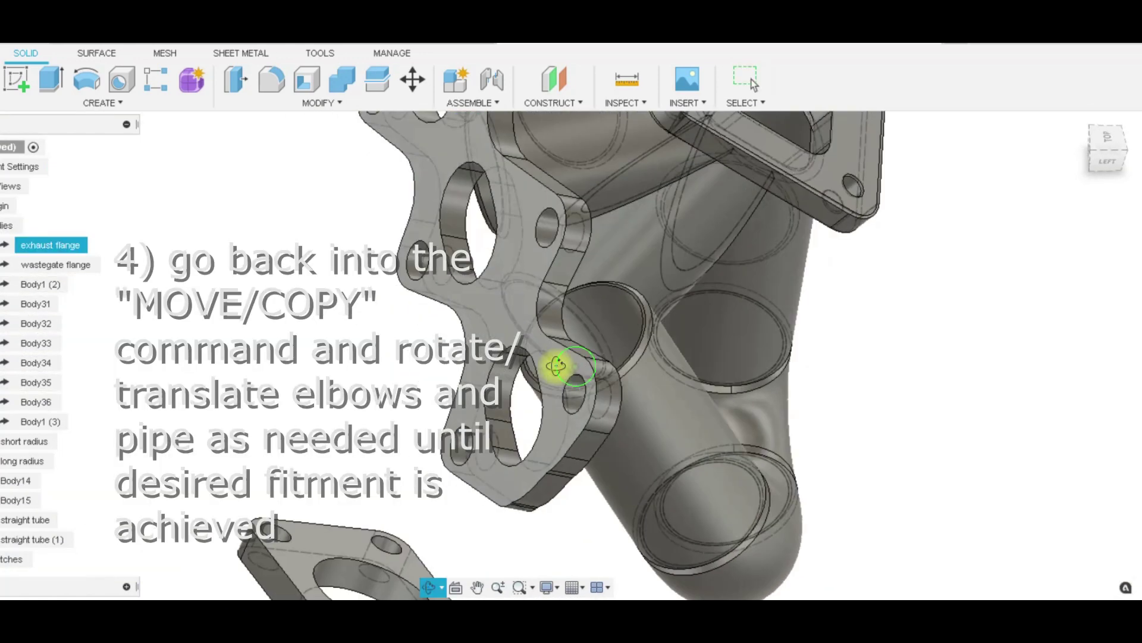
scroll(690, 337, "up", 8)
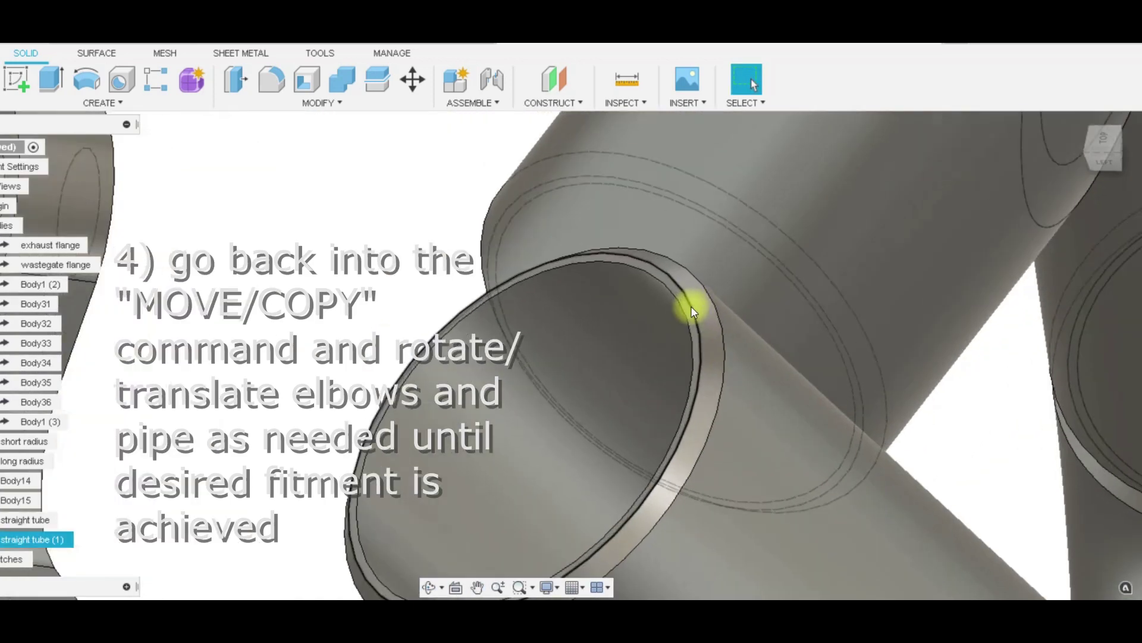
scroll(688, 312, "up", 2)
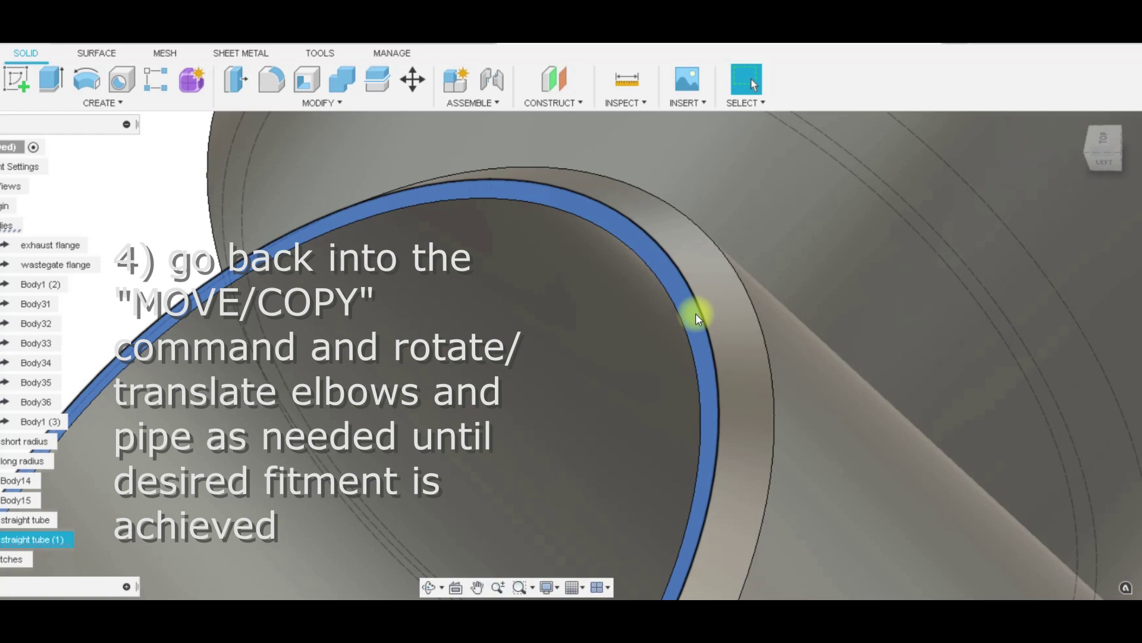
Press Pull the straight tube's end face out by 2.20 in.
key("q")
scroll(690, 313, "down", 5)
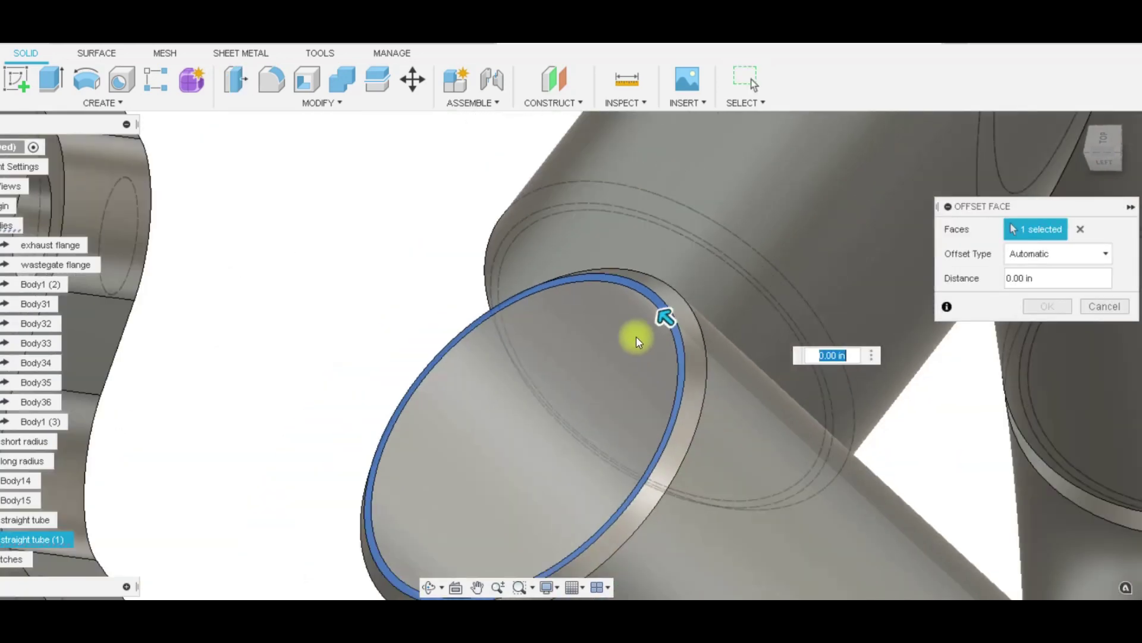
scroll(625, 357, "down", 5)
middle_click_drag(615, 375, 602, 311, "shift")
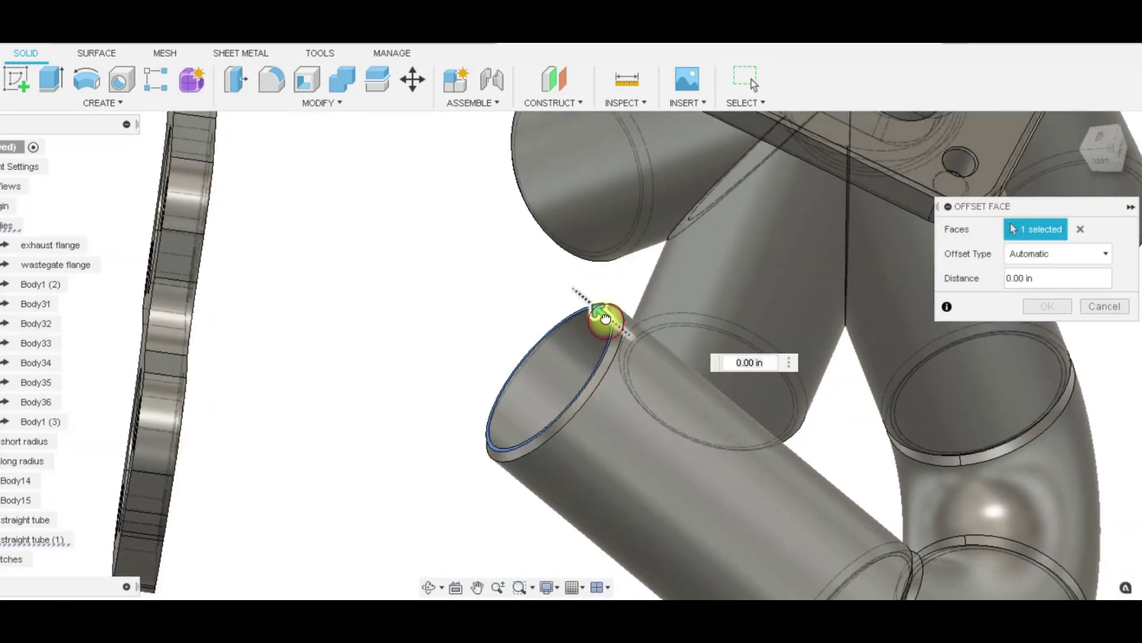
left_click_drag(605, 318, 421, 229)
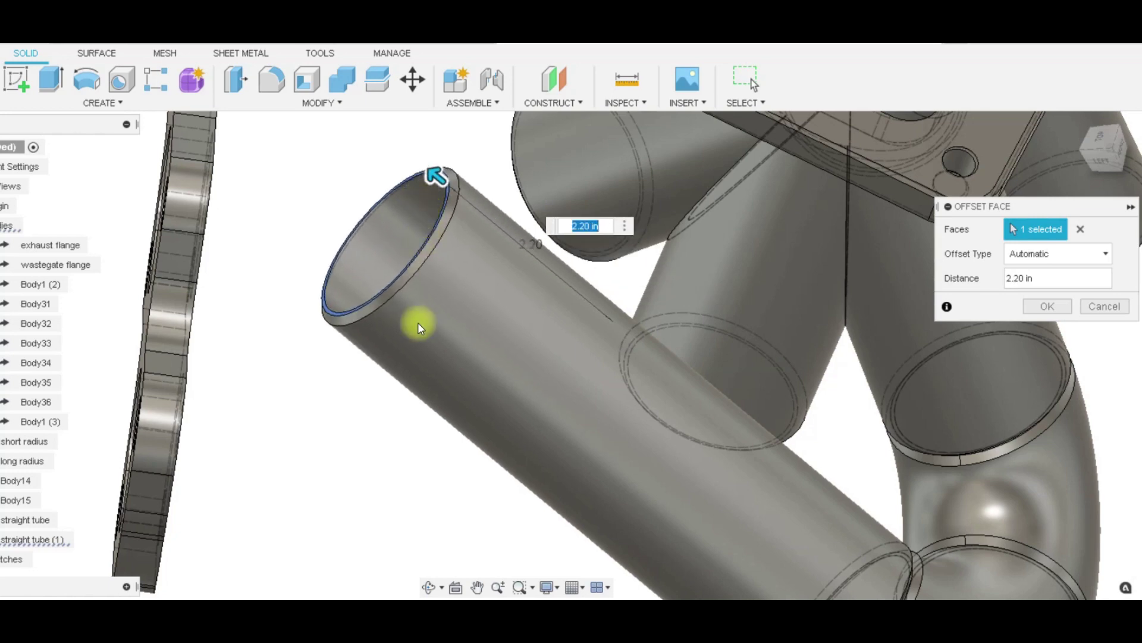
scroll(420, 323, "down", 5)
middle_click_drag(421, 323, 403, 288, "shift")
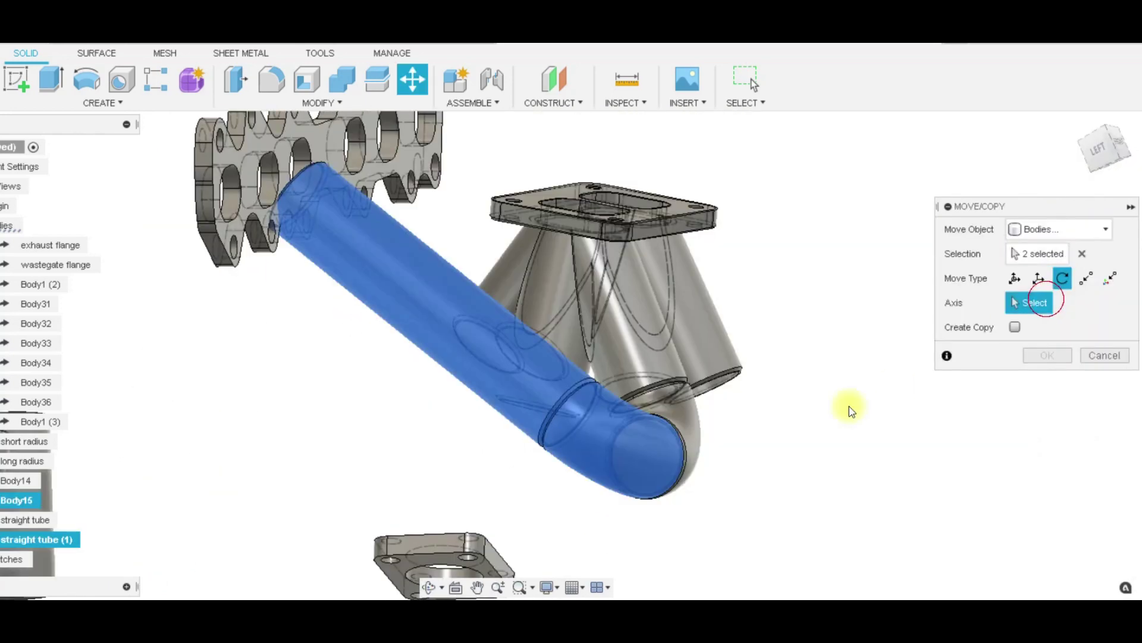
Rotate straight tube (1) and Body15 5.0 deg about the tube's circular edge.
scroll(670, 451, "up", 5)
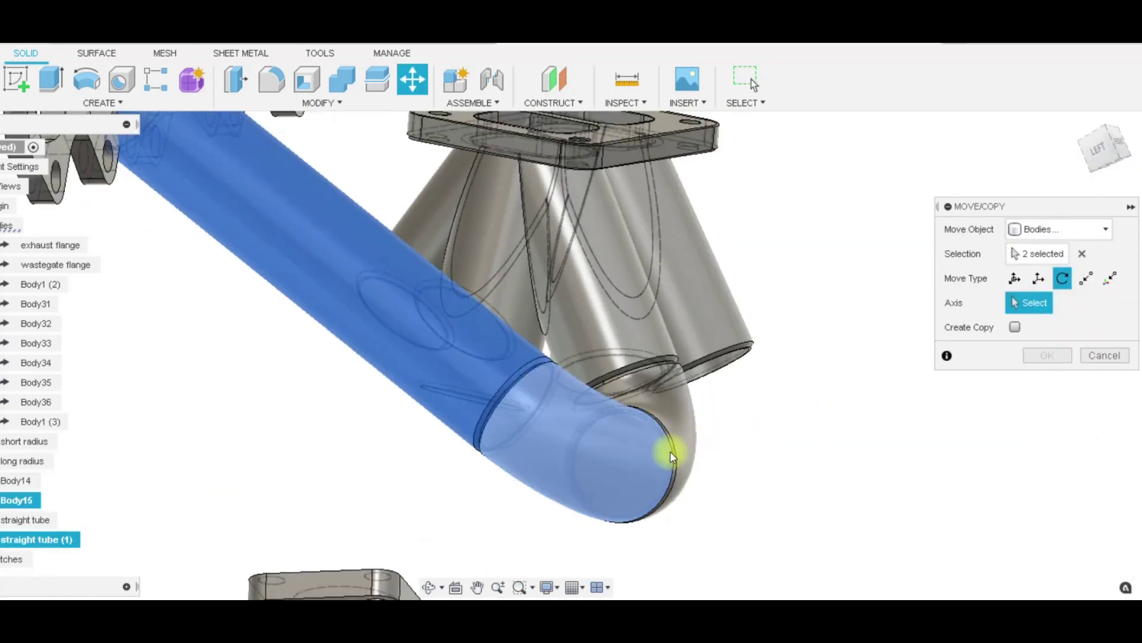
scroll(669, 451, "up", 5)
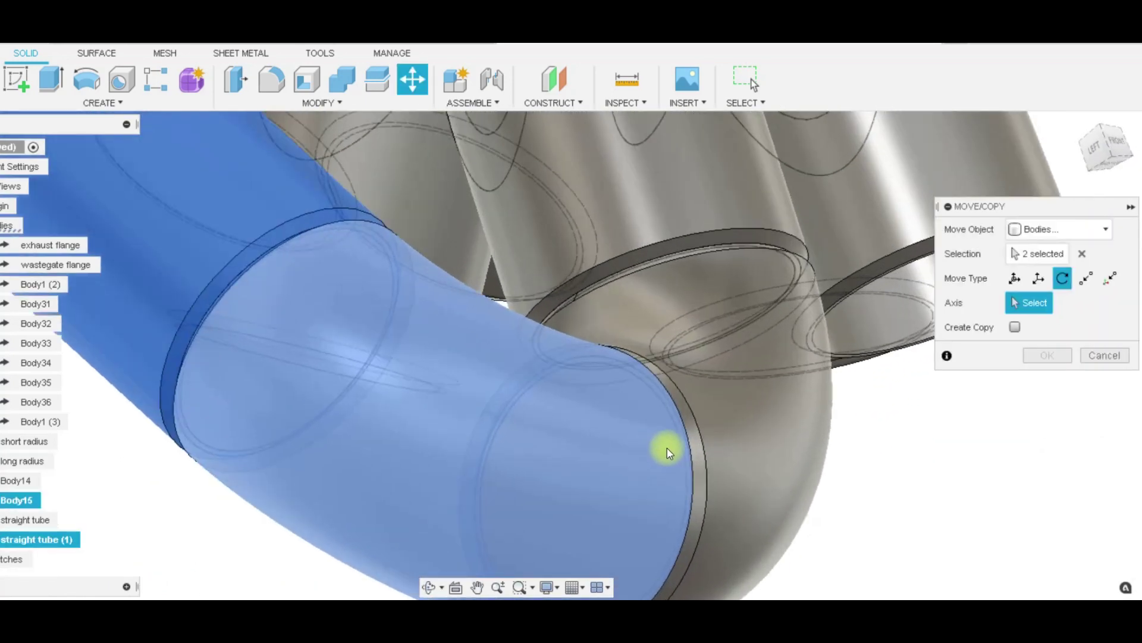
scroll(697, 470, "down", 3)
left_click(714, 484)
scroll(714, 485, "down", 8)
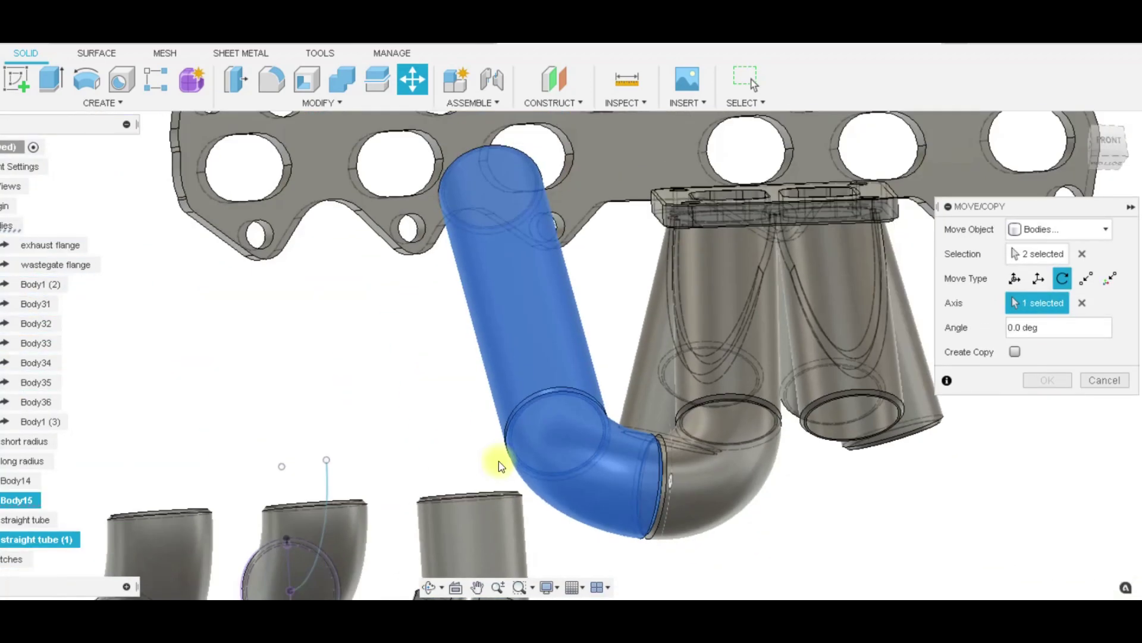
middle_click_drag(500, 466, 448, 257, "shift")
scroll(475, 255, "up", 3)
scroll(490, 306, "down", 4)
middle_click_drag(490, 306, 510, 510)
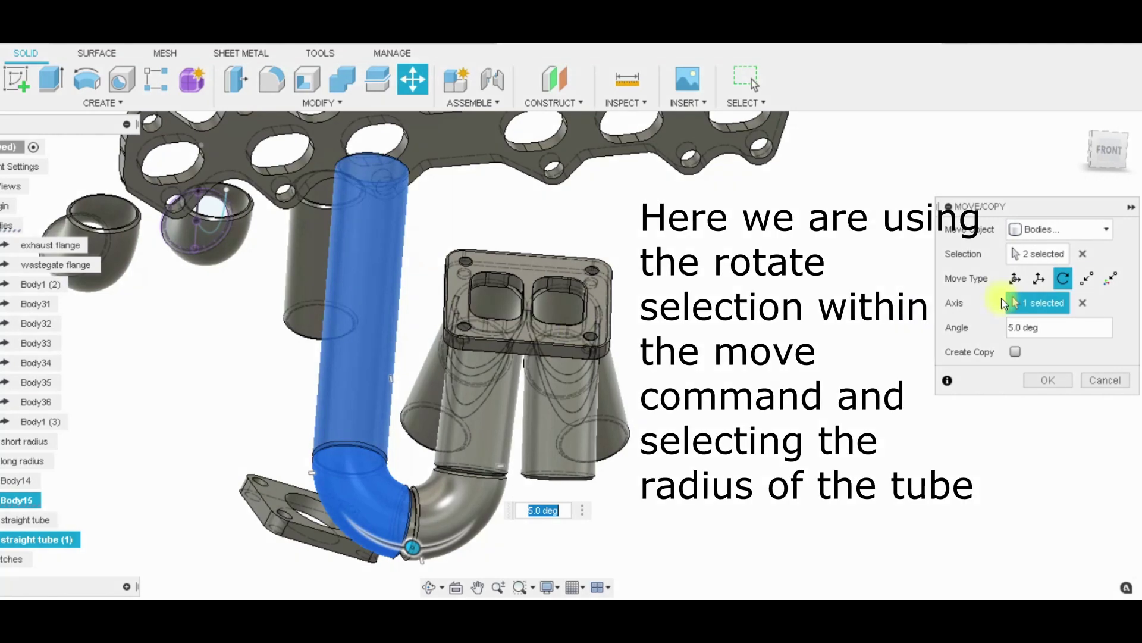
left_click(1062, 380)
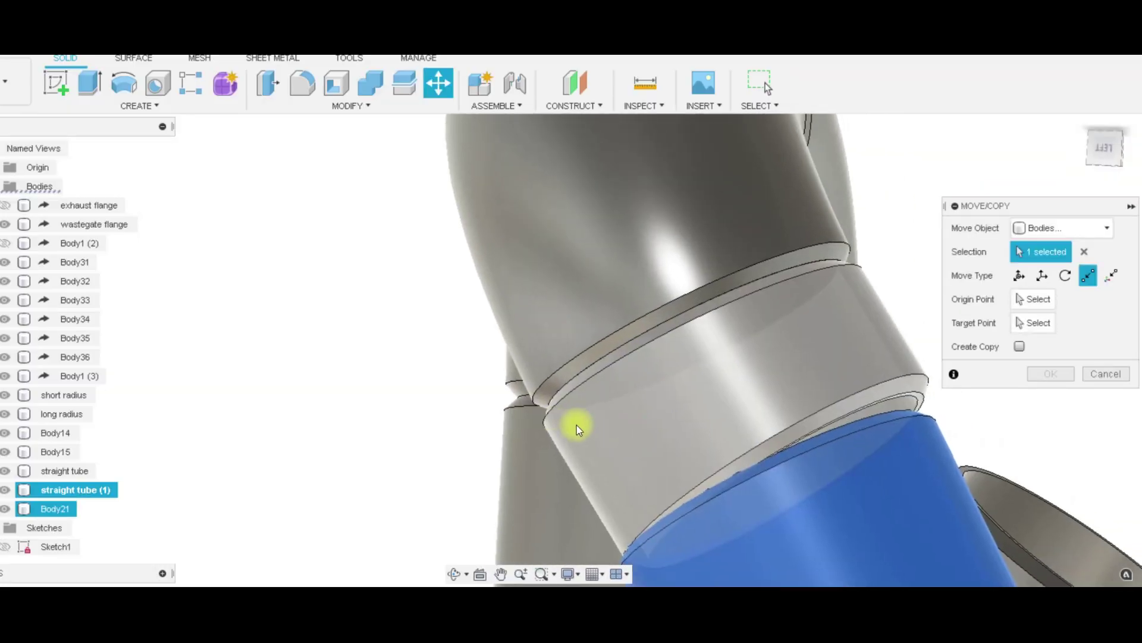
Create a copy of the blue elbow rotated 70 deg about its edge axis.
mouse_move(581, 426)
middle_mouse_down("shift")
mouse_move(624, 441)
mouse_move(574, 413)
middle_mouse_up("shift")
scroll(462, 388, "up", 5)
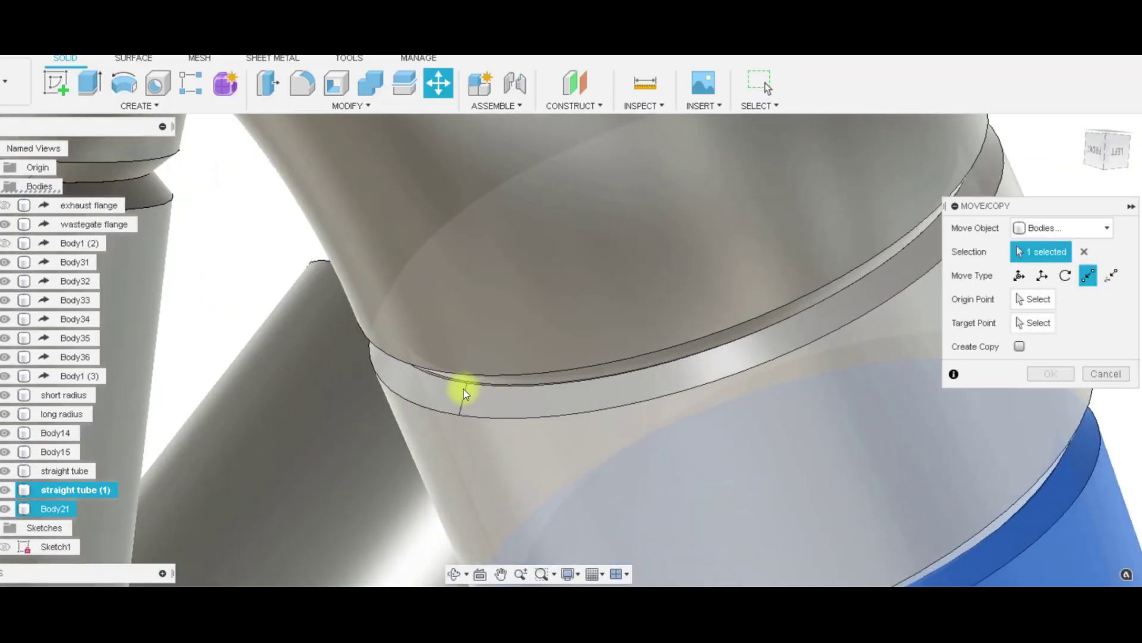
middle_click_drag(433, 392, 310, 344, "shift")
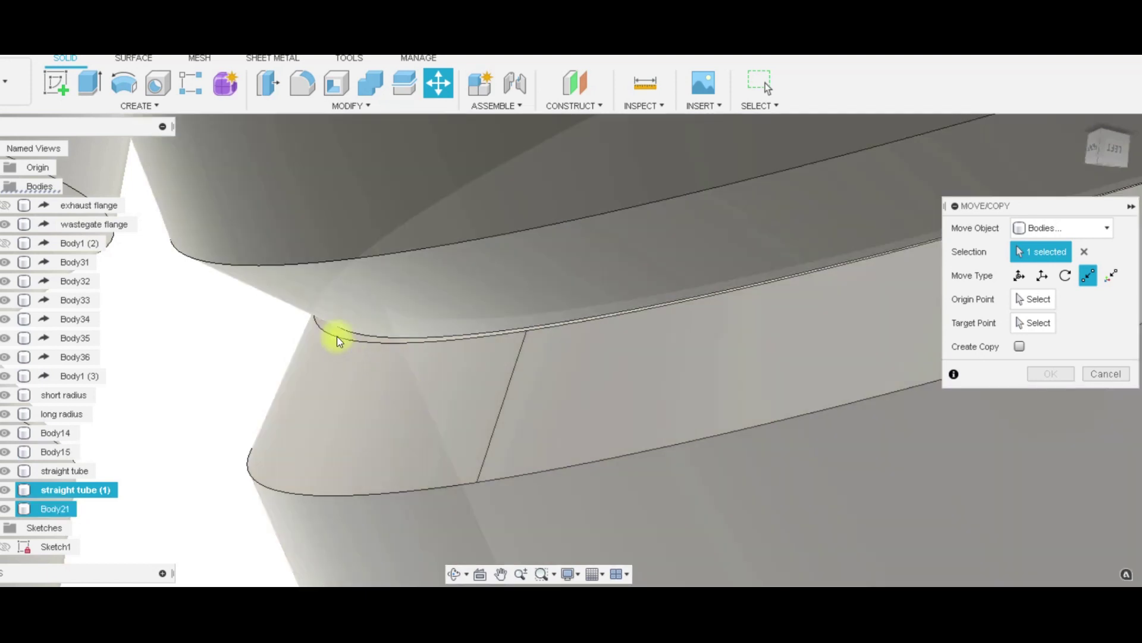
middle_click_drag(337, 336, 419, 339, "shift")
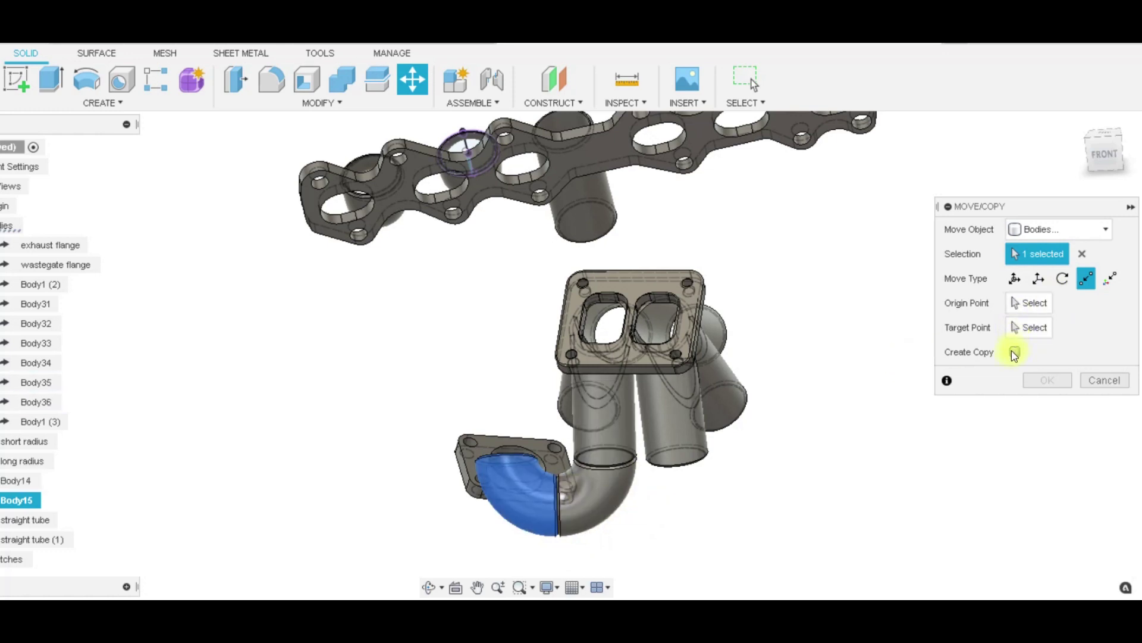
left_click(1062, 278)
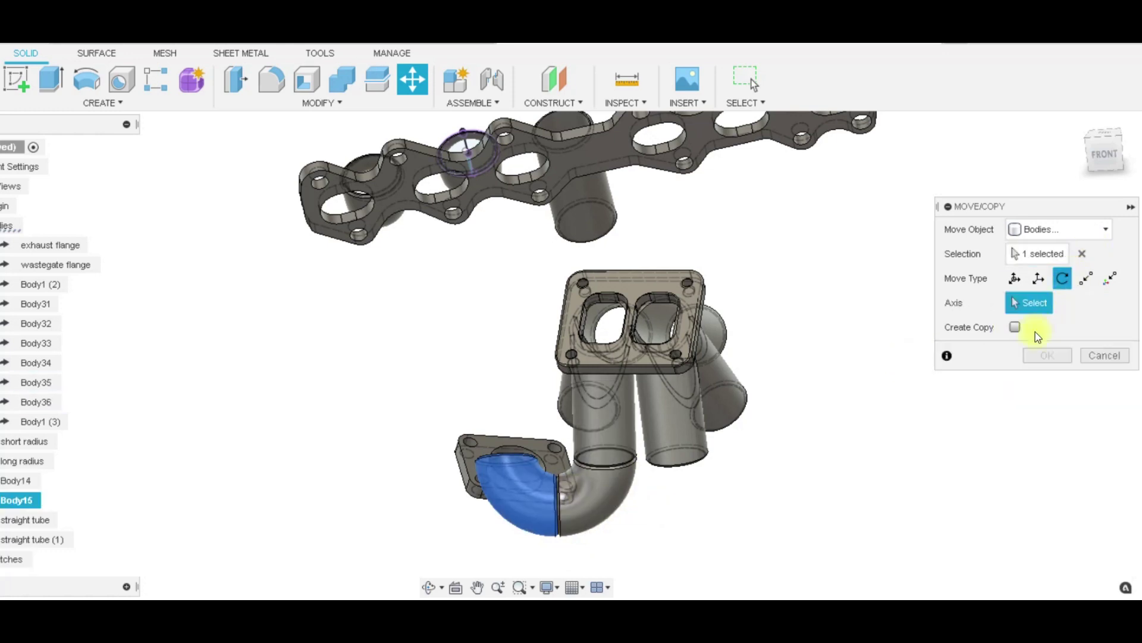
left_click(519, 498)
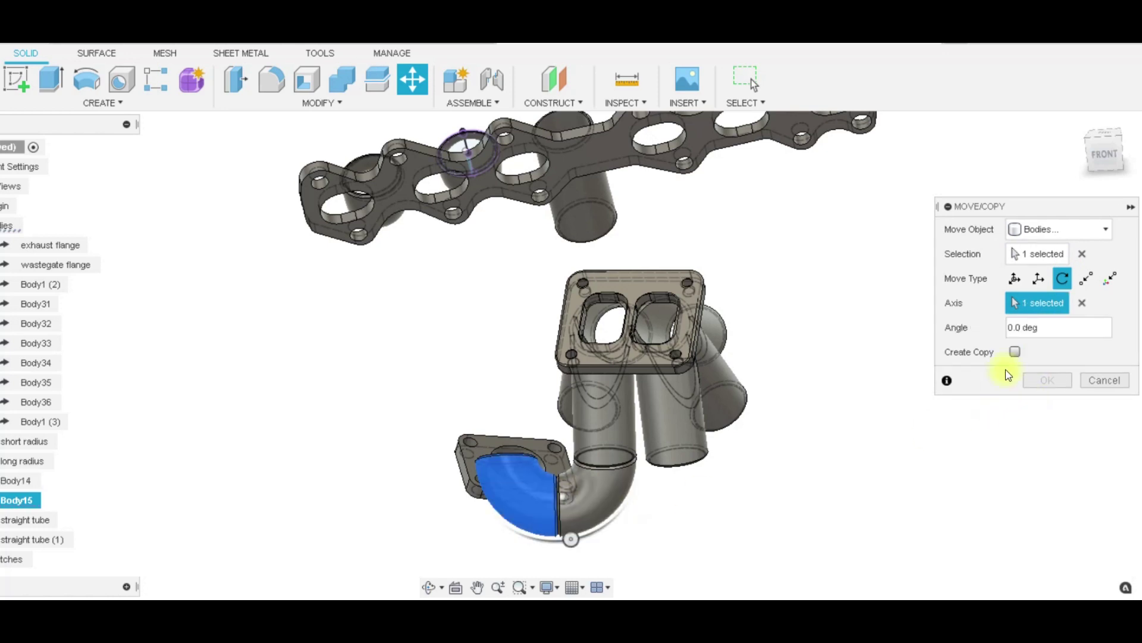
left_click(1015, 352)
left_click_drag(570, 539, 482, 469)
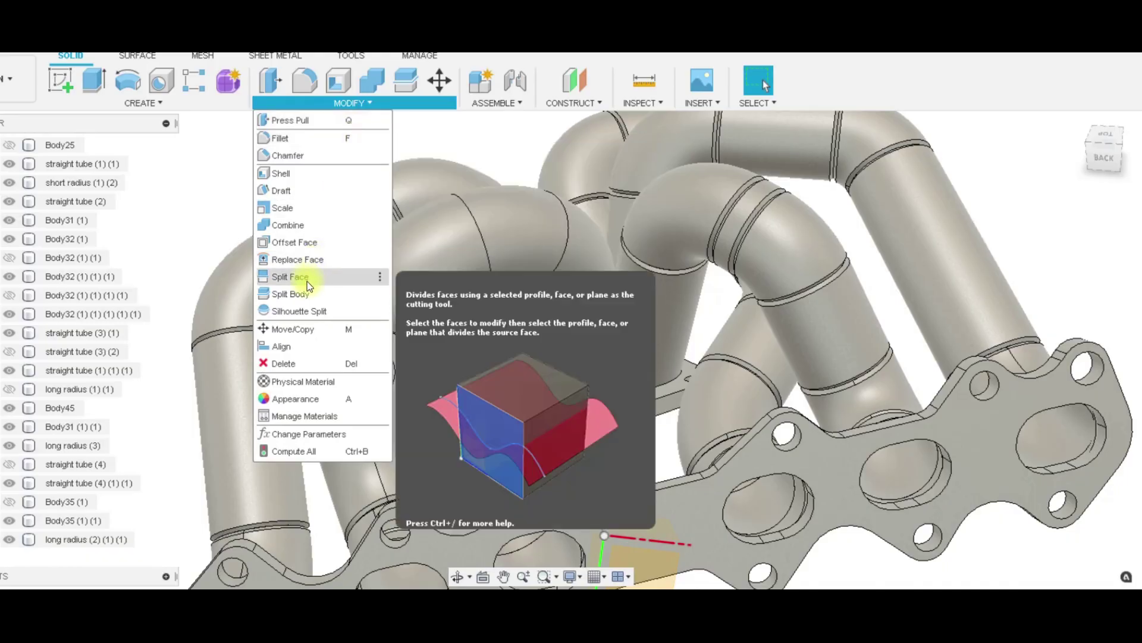
Split Body on the blue elbow, using the red plane as splitting tool.
left_click(306, 274)
left_click(415, 277)
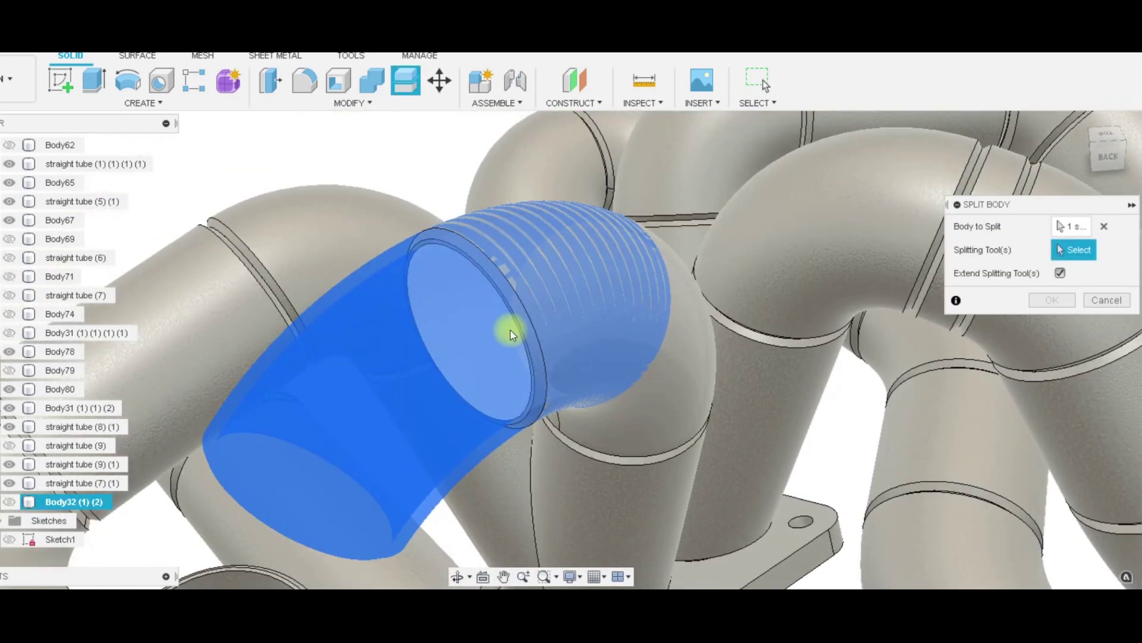
scroll(506, 321, "up", 5)
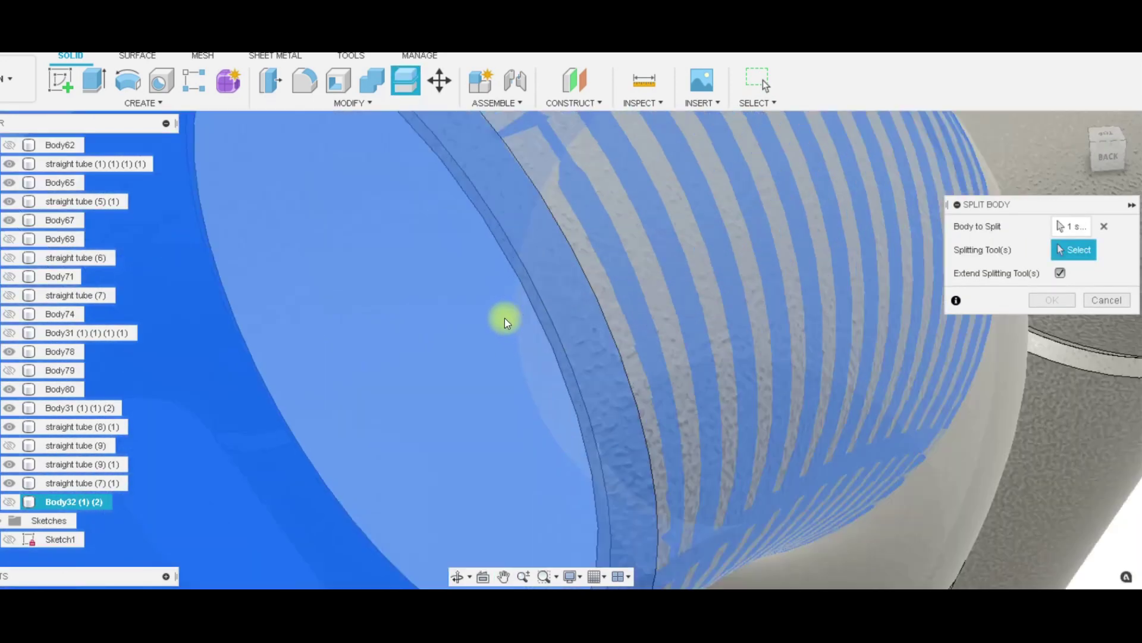
scroll(574, 297, "down", 3)
scroll(595, 274, "up", 3)
scroll(598, 271, "up", 3)
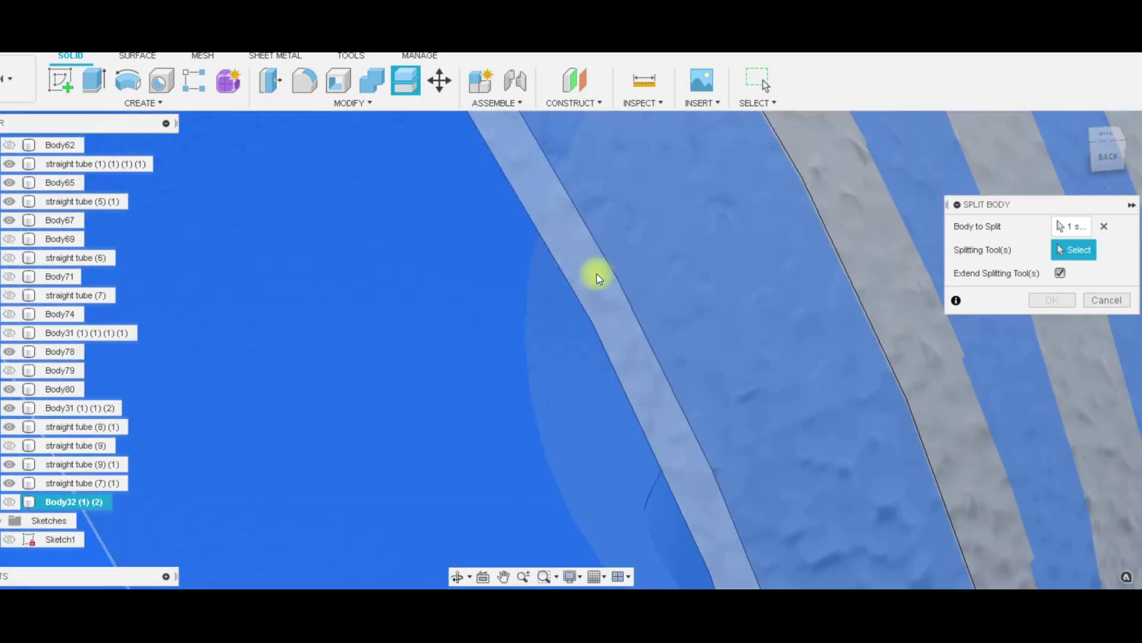
scroll(598, 274, "down", 4)
scroll(597, 275, "up", 2)
scroll(598, 275, "down", 5)
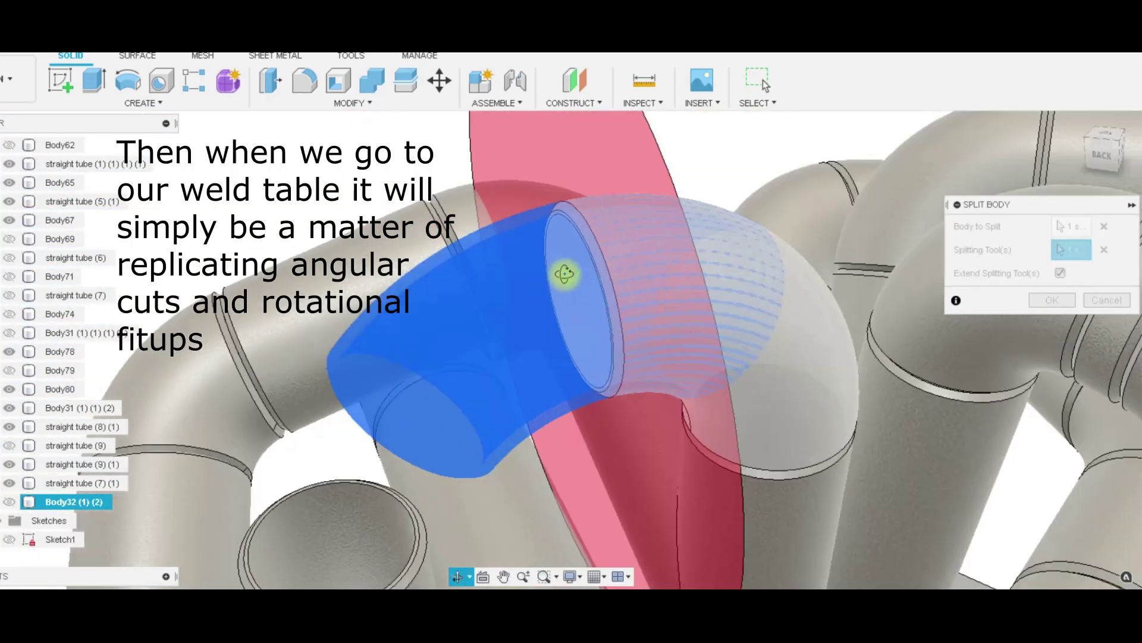
left_click(545, 253)
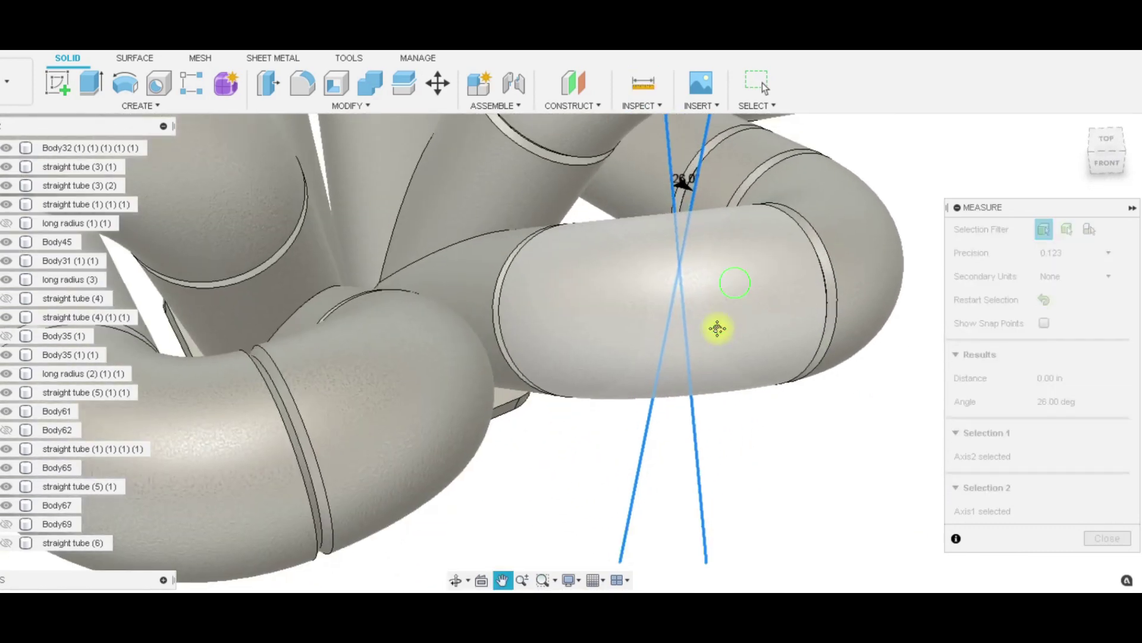
Orbit around the pipe bend to inspect the 26.00 deg angle between tube axes.
scroll(541, 430, "up", 3)
scroll(543, 429, "down", 4)
middle_click_drag(544, 429, 663, 372, "shift")
scroll(671, 416, "up", 3)
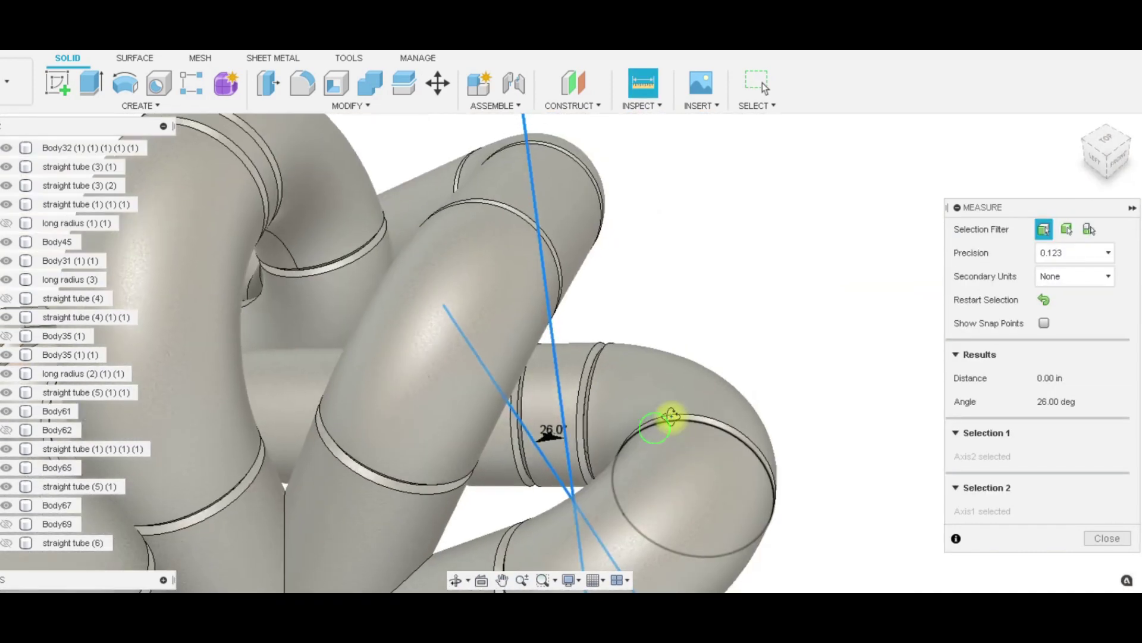
mouse_move(671, 416)
middle_mouse_down("shift")
mouse_move(683, 413)
mouse_move(683, 462)
mouse_move(658, 420)
middle_mouse_up("shift")
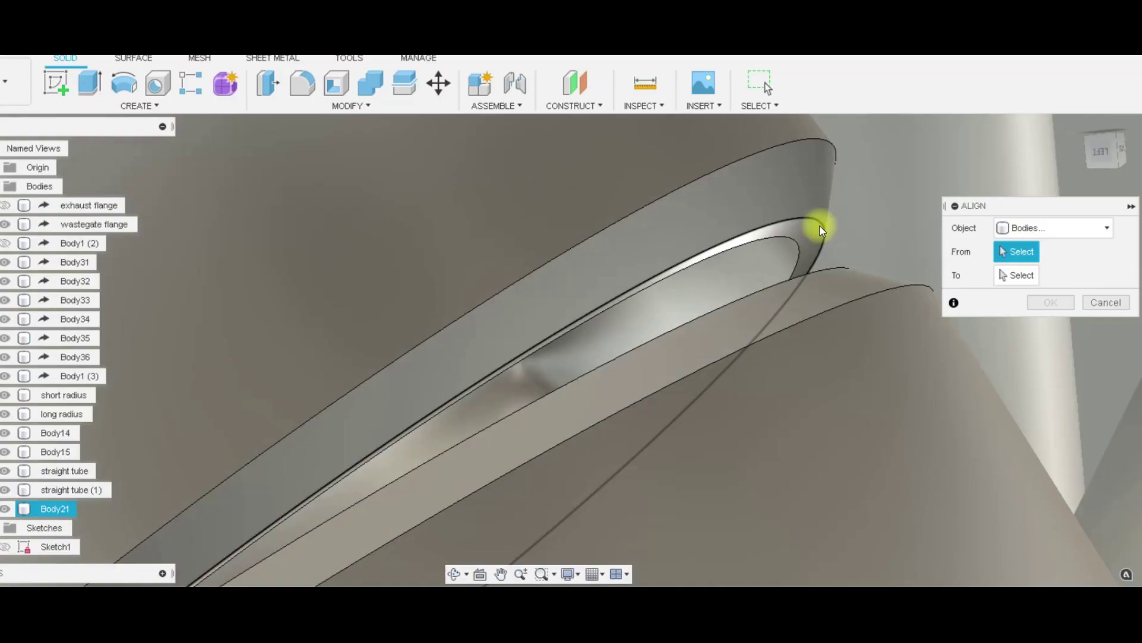
Align the straight tube's end ring edge to the other tube's mating ring.
middle_click_drag(800, 301, 857, 324, "shift")
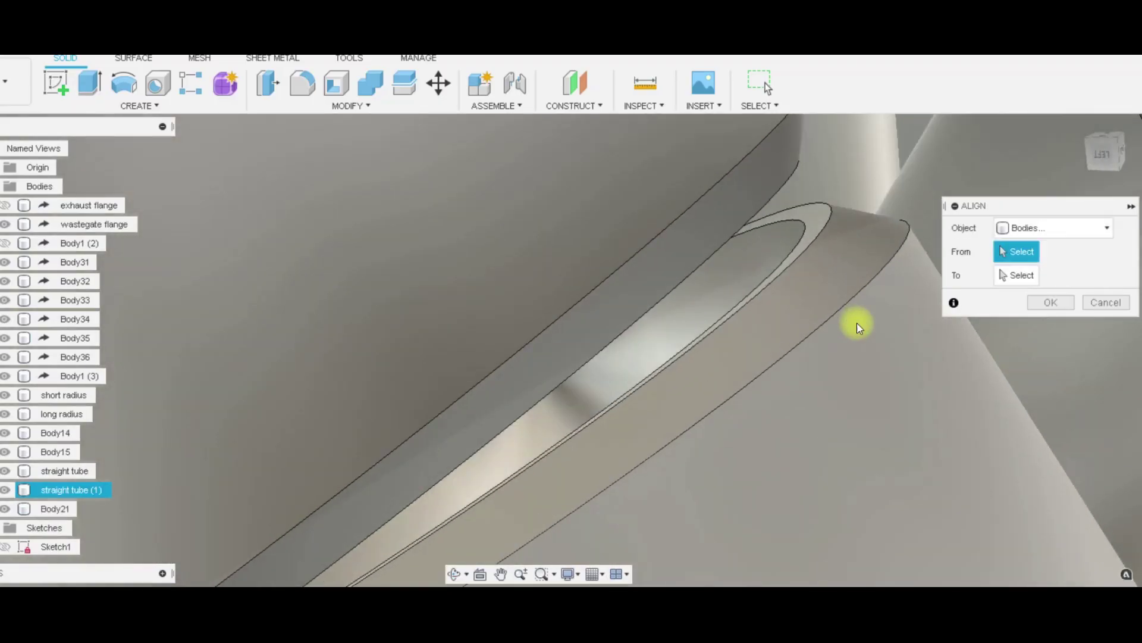
left_click(822, 219)
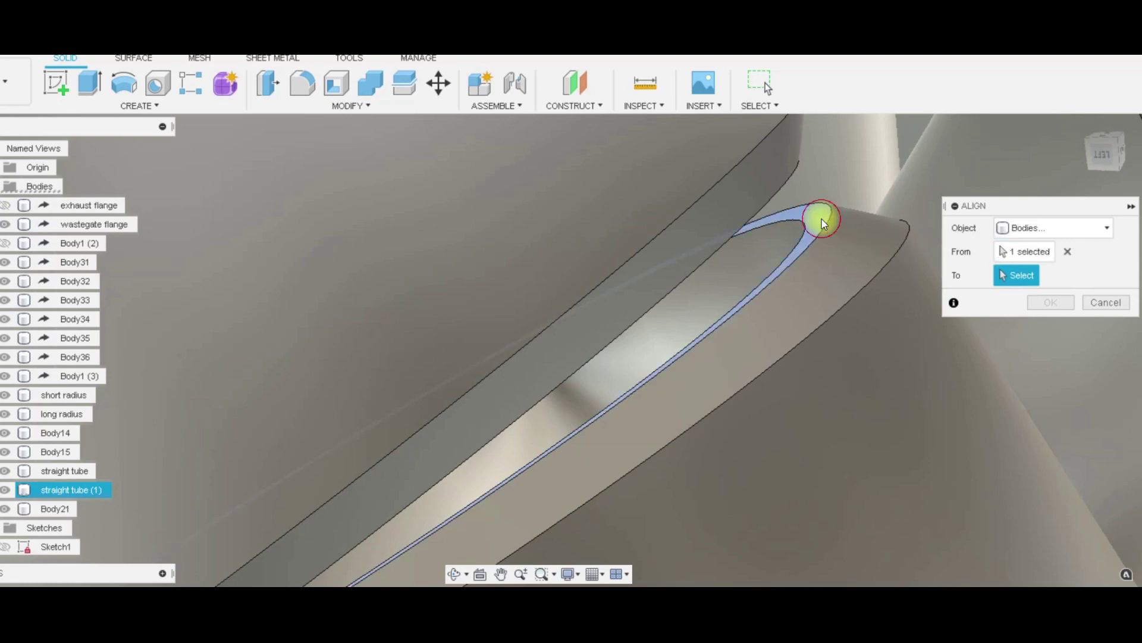
middle_click_drag(822, 219, 880, 242, "shift")
left_click(889, 238)
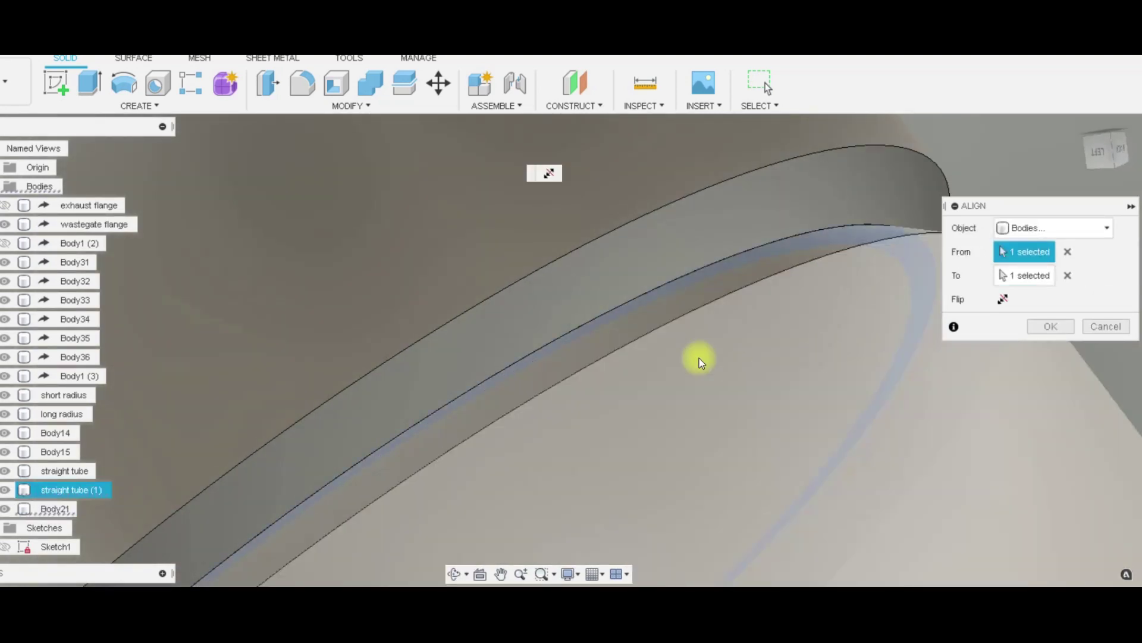
Bring up the 1-1/2" Schedule 10 Short Radius 90° Elbow product page in Edge.
scroll(714, 359, "down", 5)
scroll(720, 358, "down", 4)
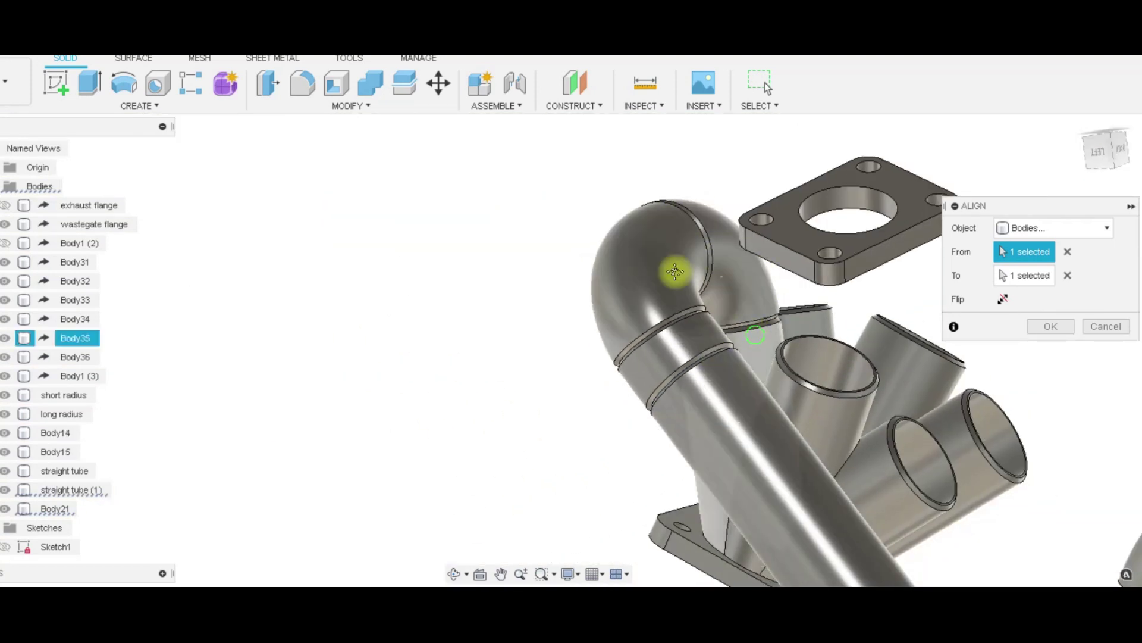
scroll(804, 401, "down", 6)
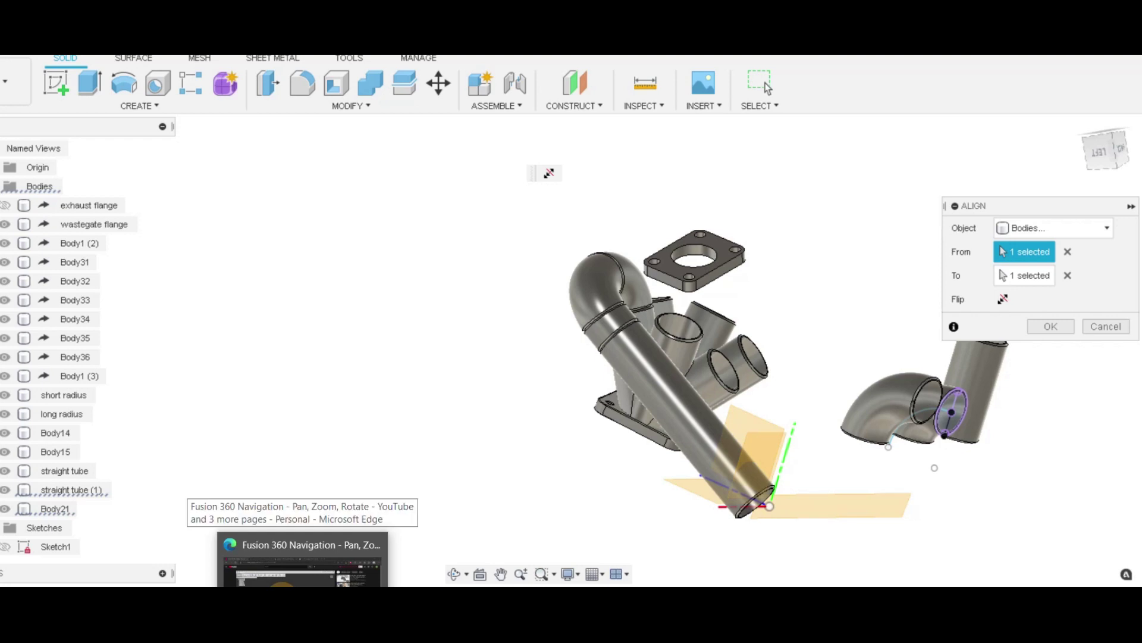
left_click(306, 562)
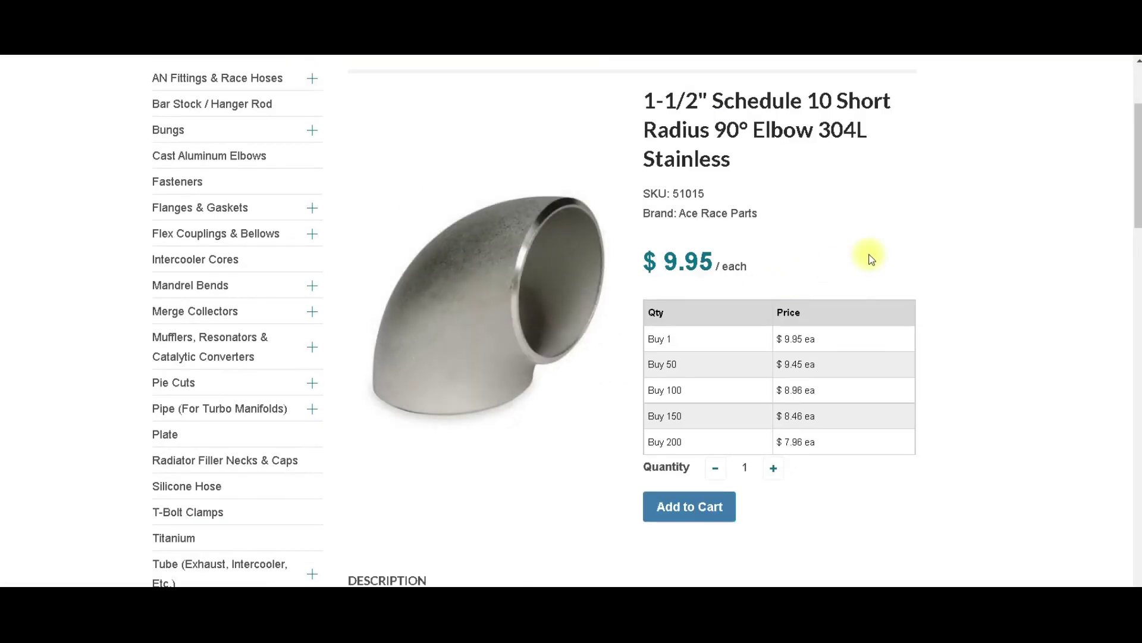
Scroll the elbow product page through price, description and specifications.
scroll(799, 275, "down", 1)
scroll(890, 216, "up", 4)
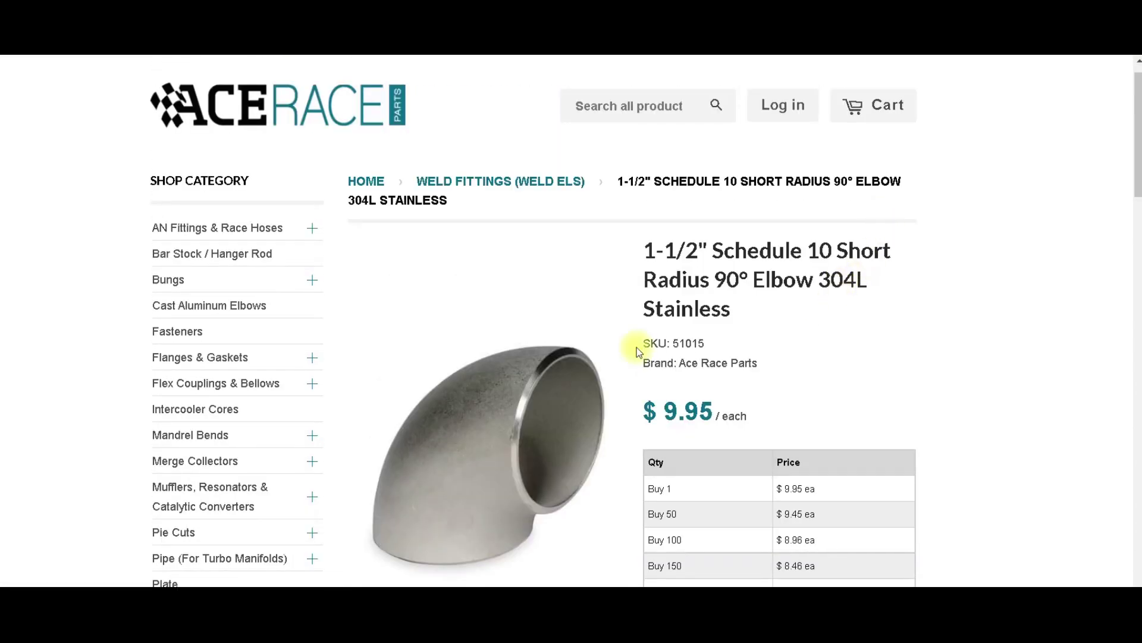
scroll(637, 351, "down", 3)
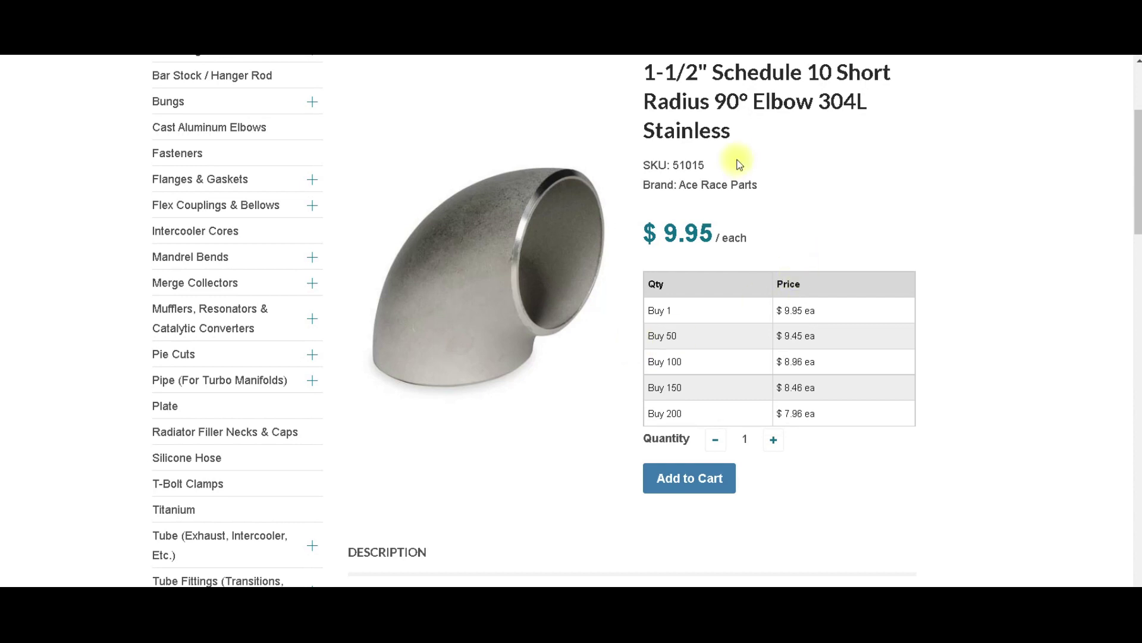
scroll(741, 363, "down", 6)
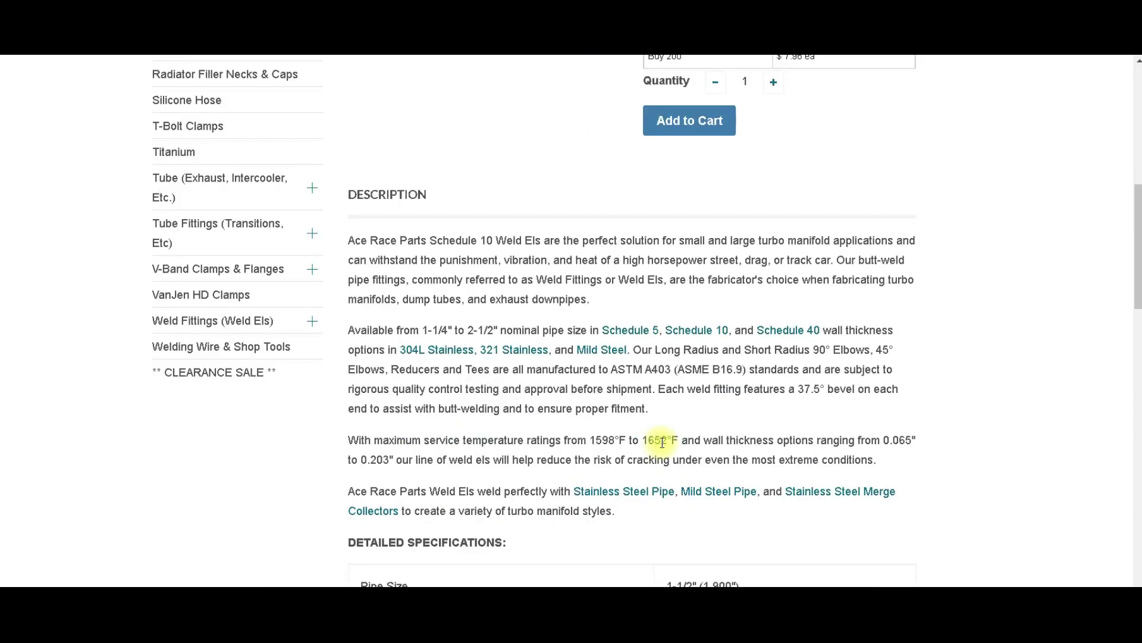
scroll(517, 401, "down", 6)
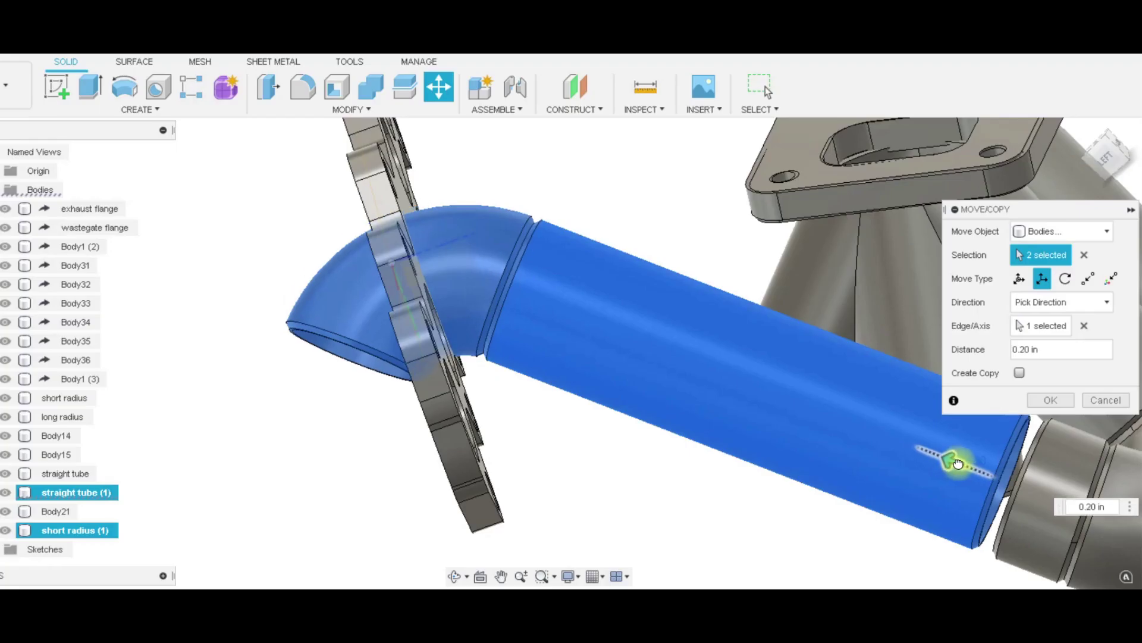
Rotate the short radius (1) elbow -14 deg about its tube's axis.
left_click(959, 463)
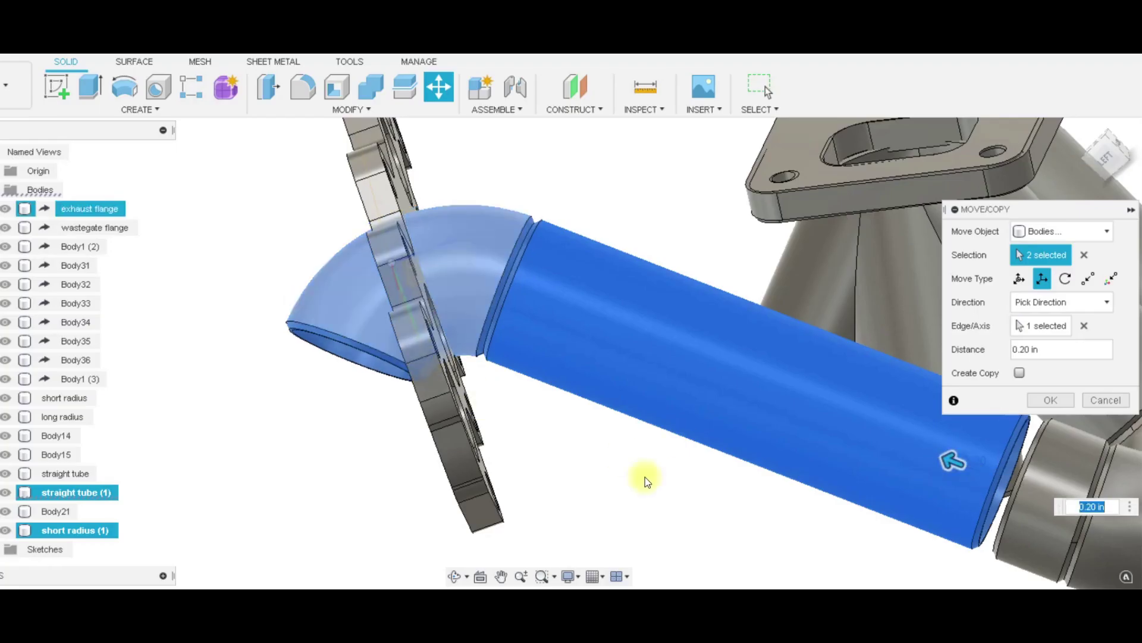
middle_click_drag(738, 347, 656, 373, "shift")
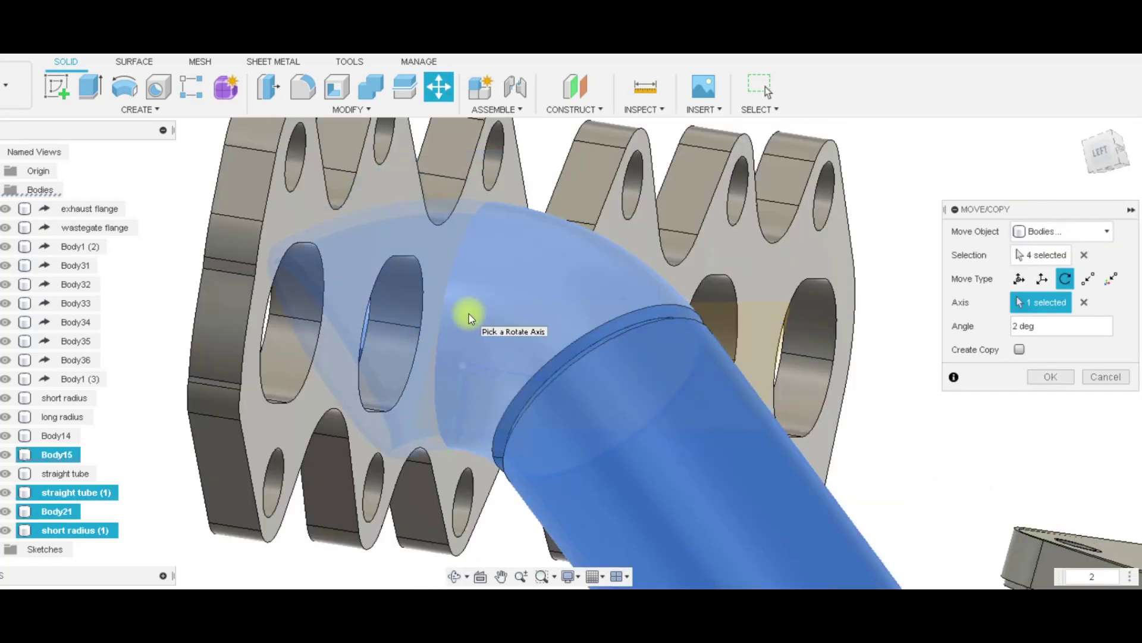
middle_click_drag(452, 328, 597, 323, "shift")
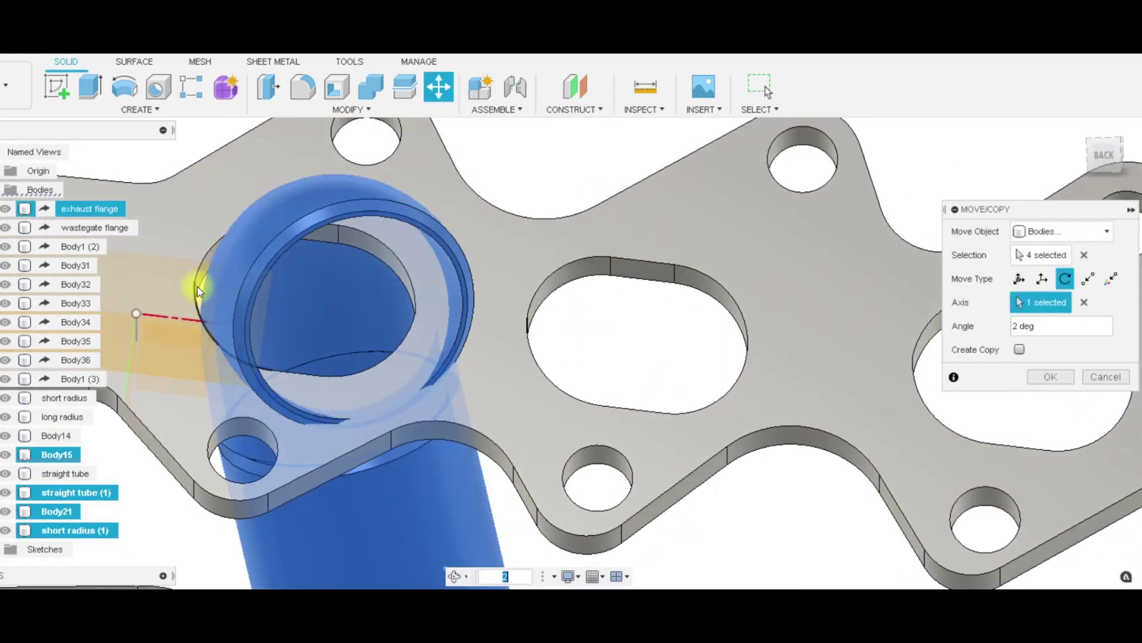
scroll(466, 375, "down", 3)
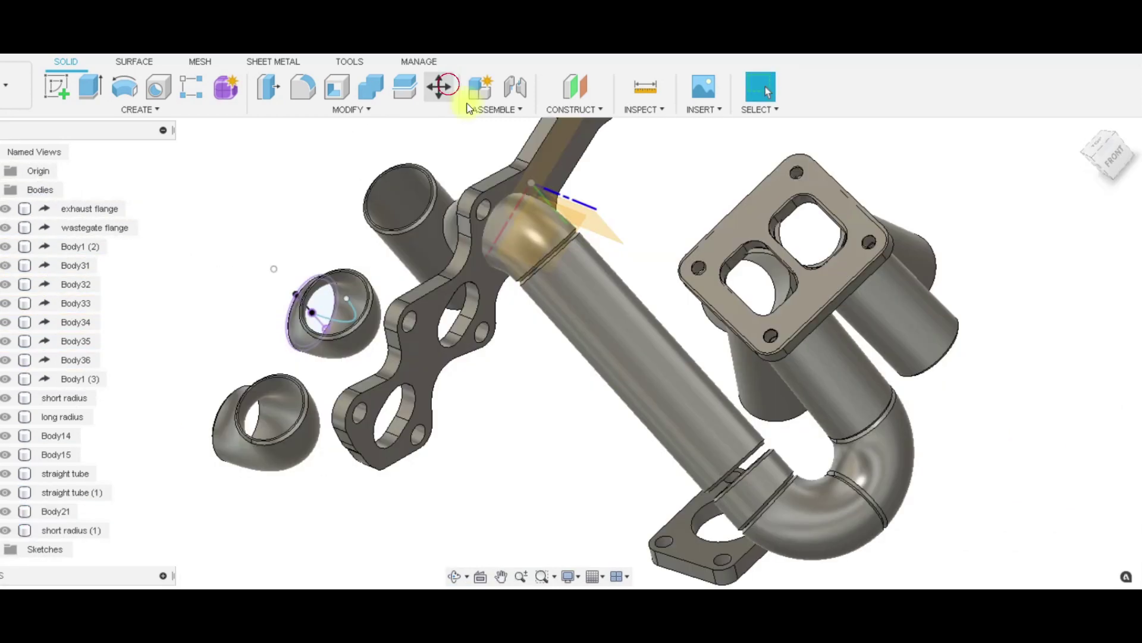
left_click(440, 88)
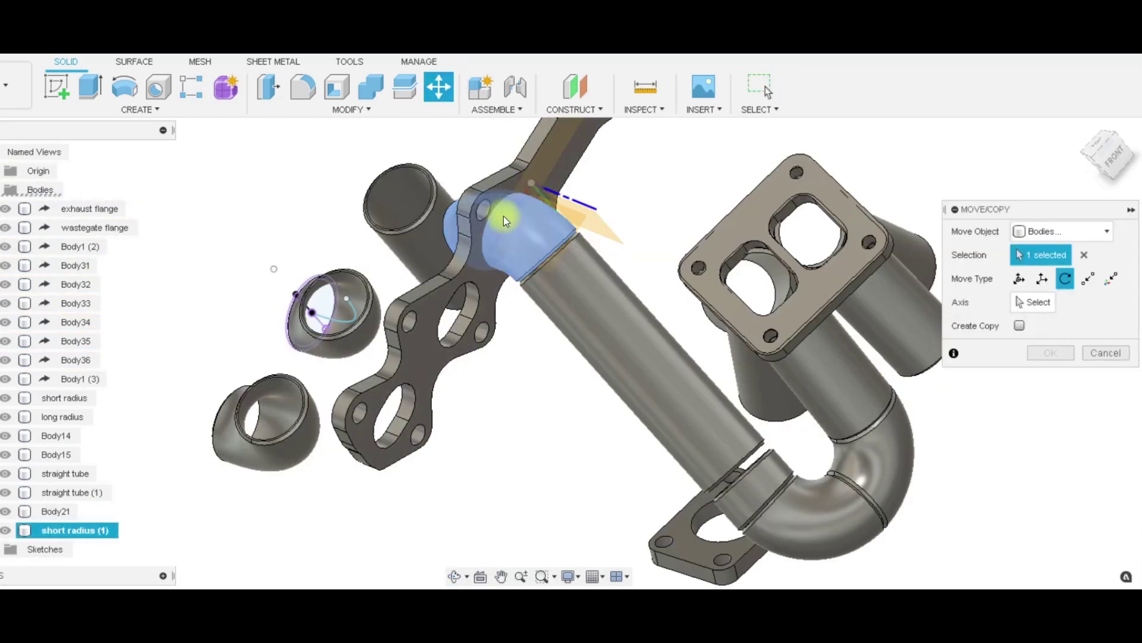
left_click(1038, 301)
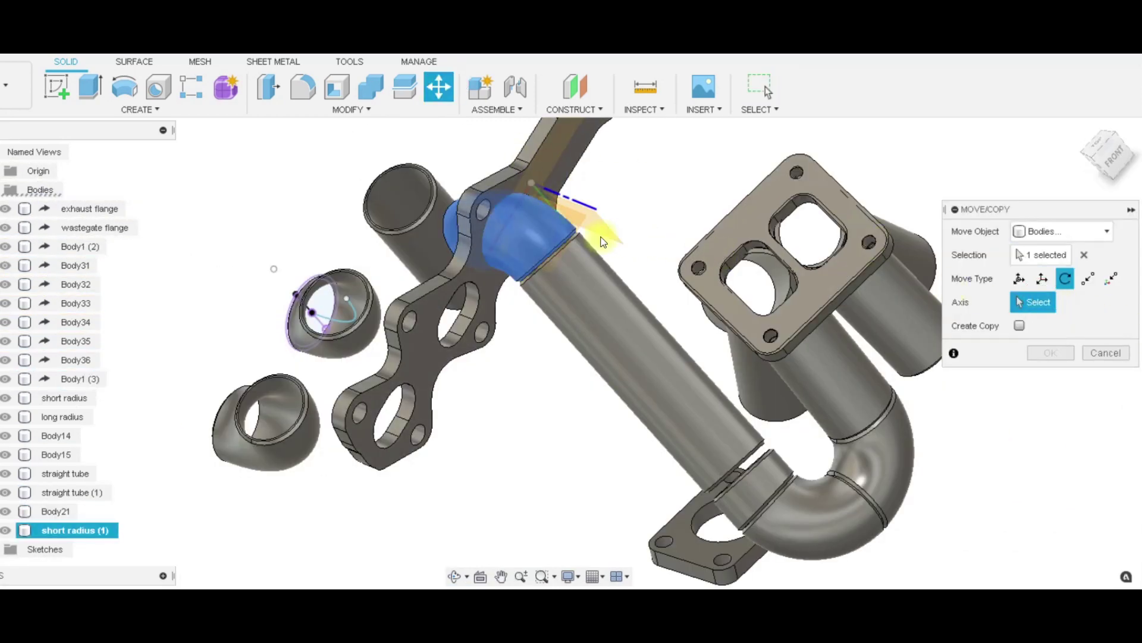
scroll(509, 216, "up", 2)
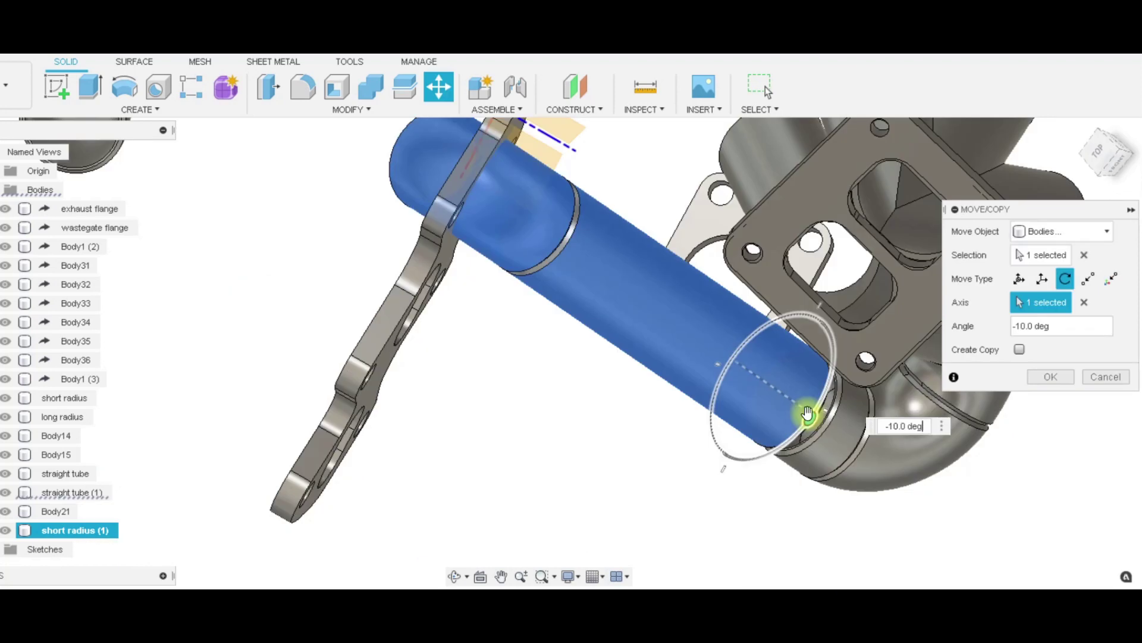
middle_click_drag(805, 413, 591, 370, "shift")
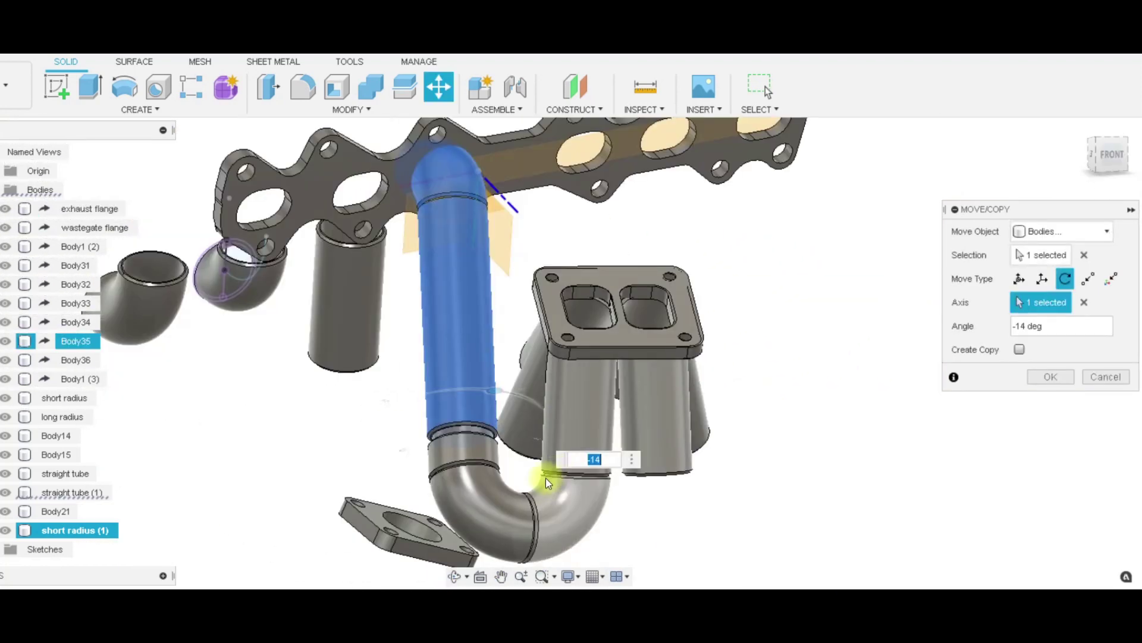
mouse_move(544, 467)
middle_mouse_down("shift")
mouse_move(523, 439)
mouse_move(542, 448)
middle_mouse_up("shift")
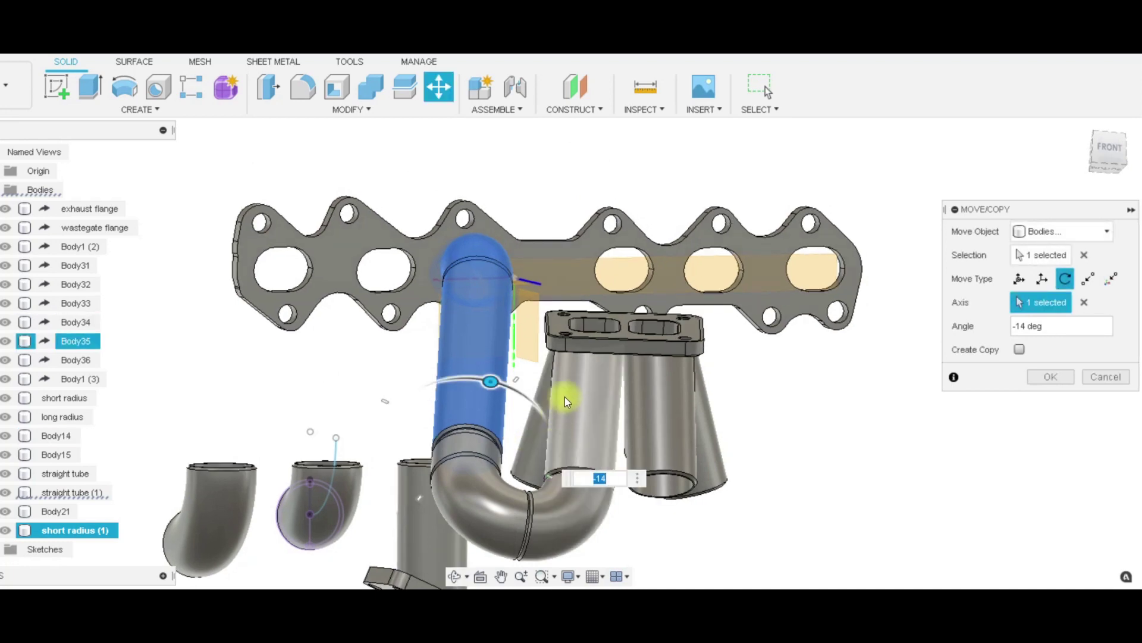
left_click(1055, 385)
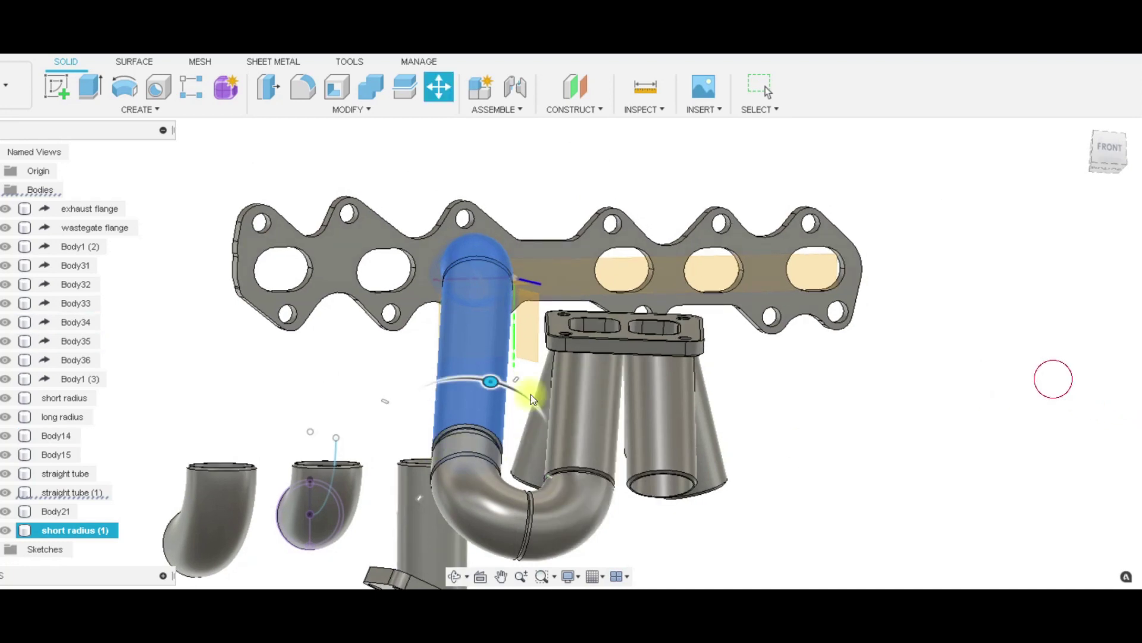
Select the Body21 tube and the straight tube (1) pipe.
left_click(452, 444)
scroll(451, 445, "up", 5)
middle_click_drag(438, 436, 480, 438, "shift")
scroll(480, 438, "up", 3)
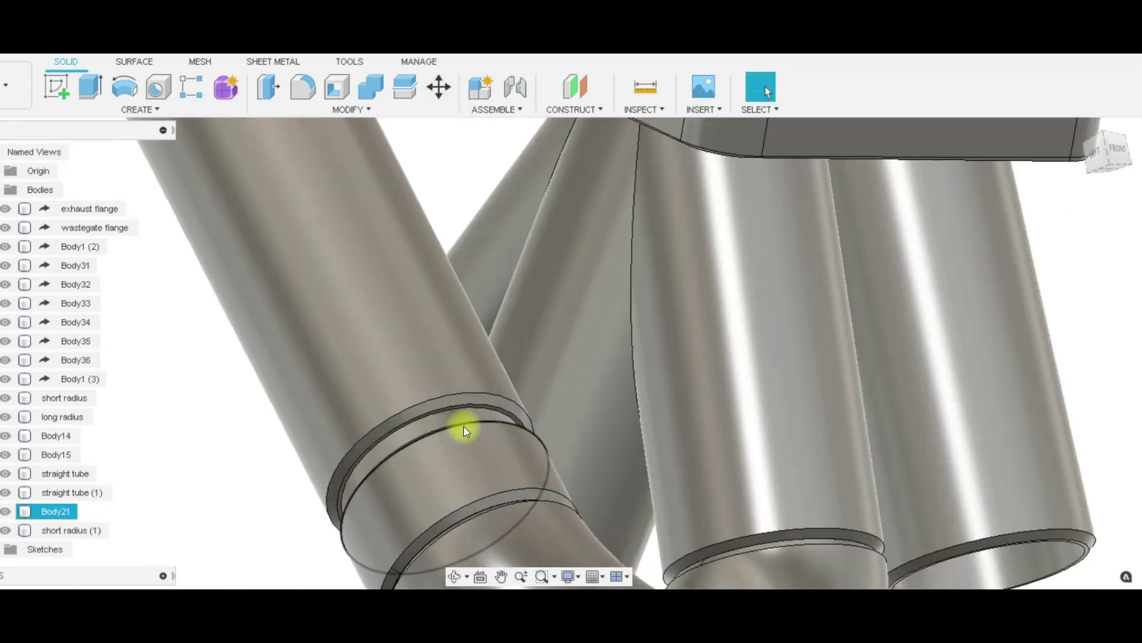
left_click(463, 426)
scroll(474, 400, "up", 4)
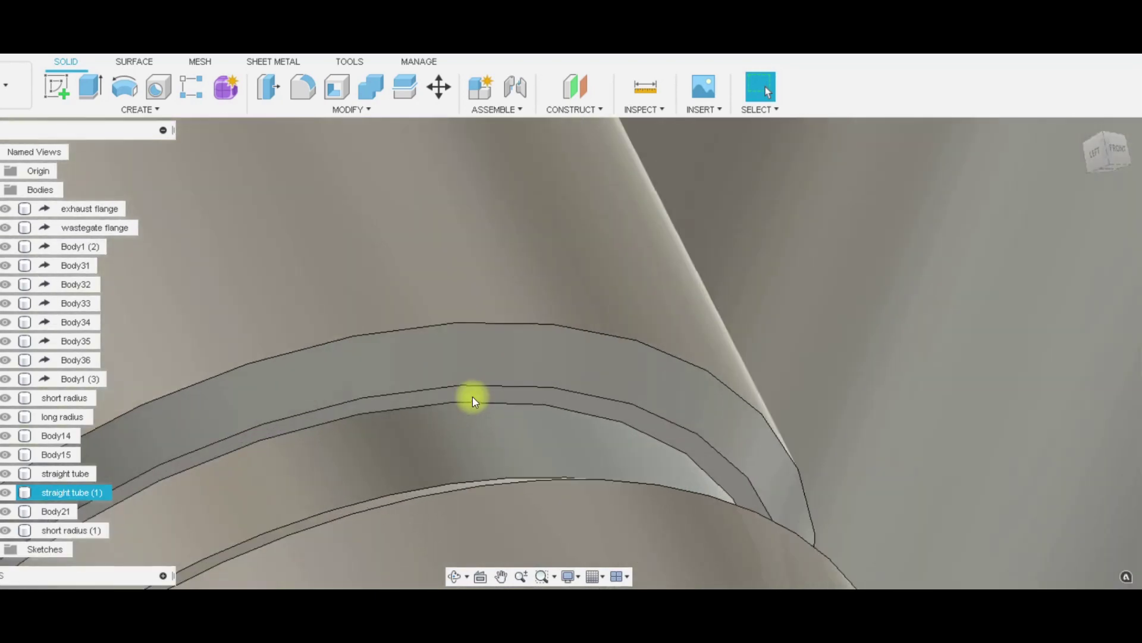
Offset the straight tube's ring end face out 0.55 in to meet the adjoining pipe.
left_click(472, 396)
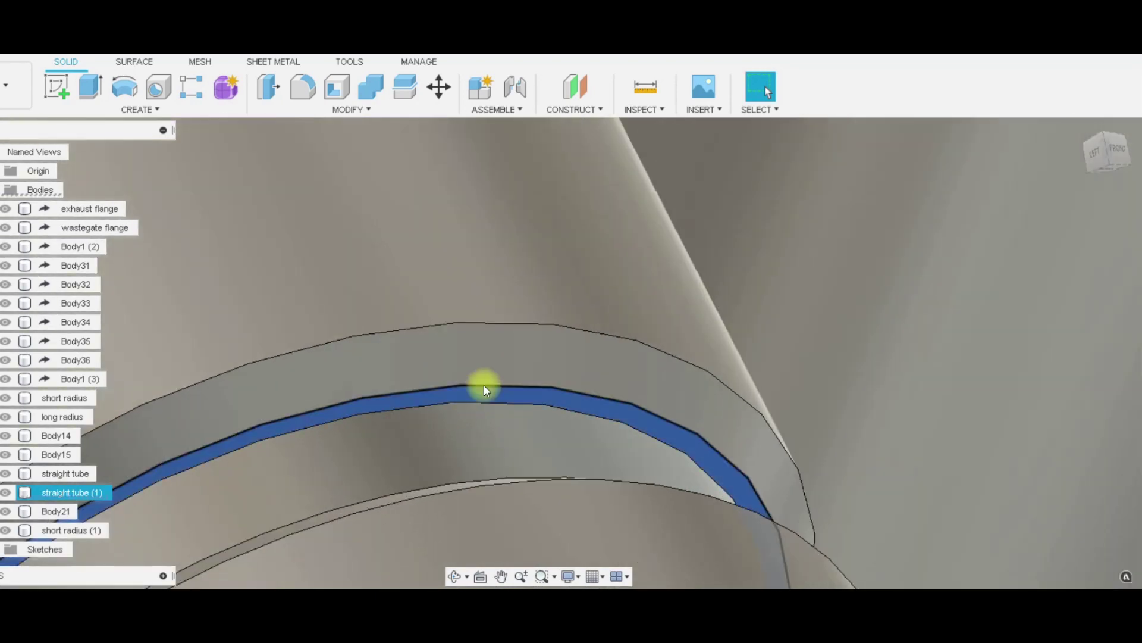
scroll(464, 411, "down", 3)
key("q")
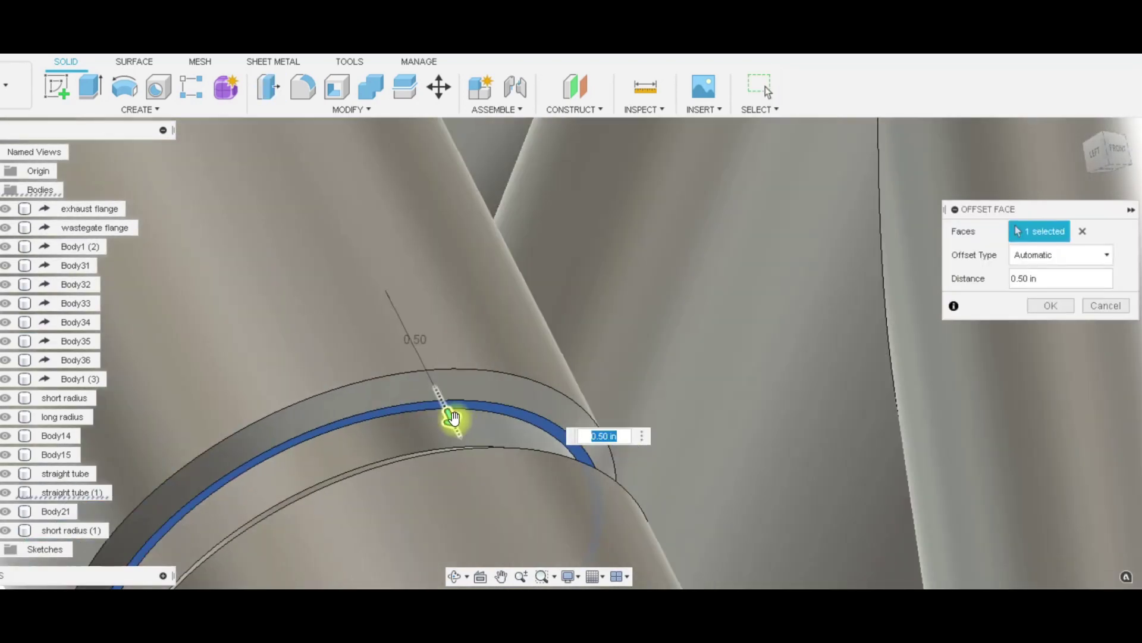
middle_click_drag(395, 460, 409, 286)
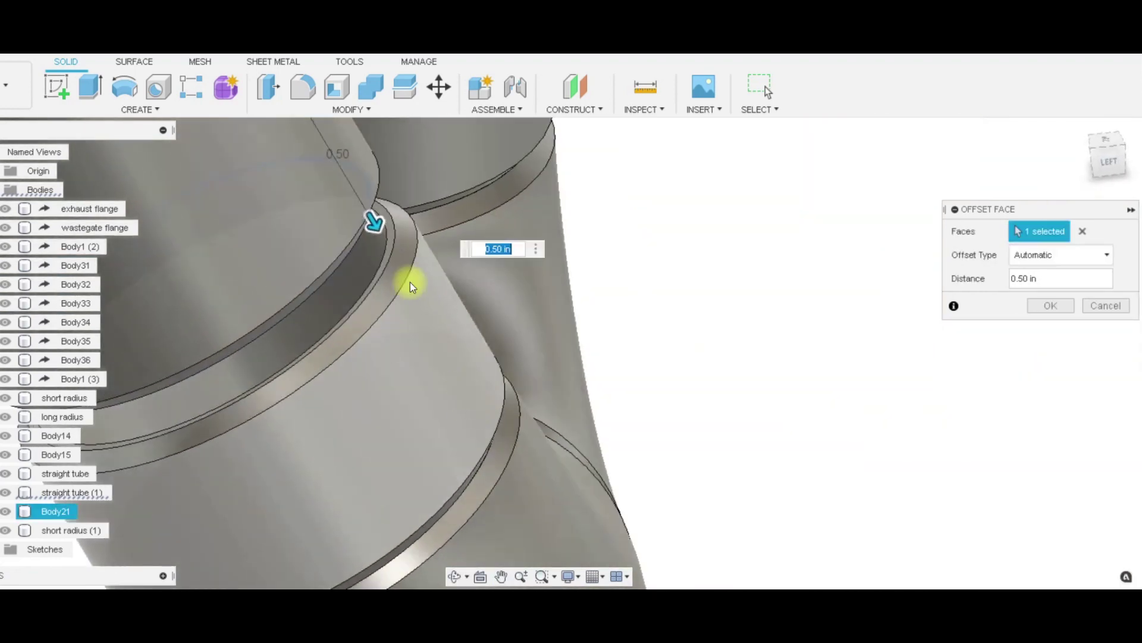
scroll(356, 233, "up", 3)
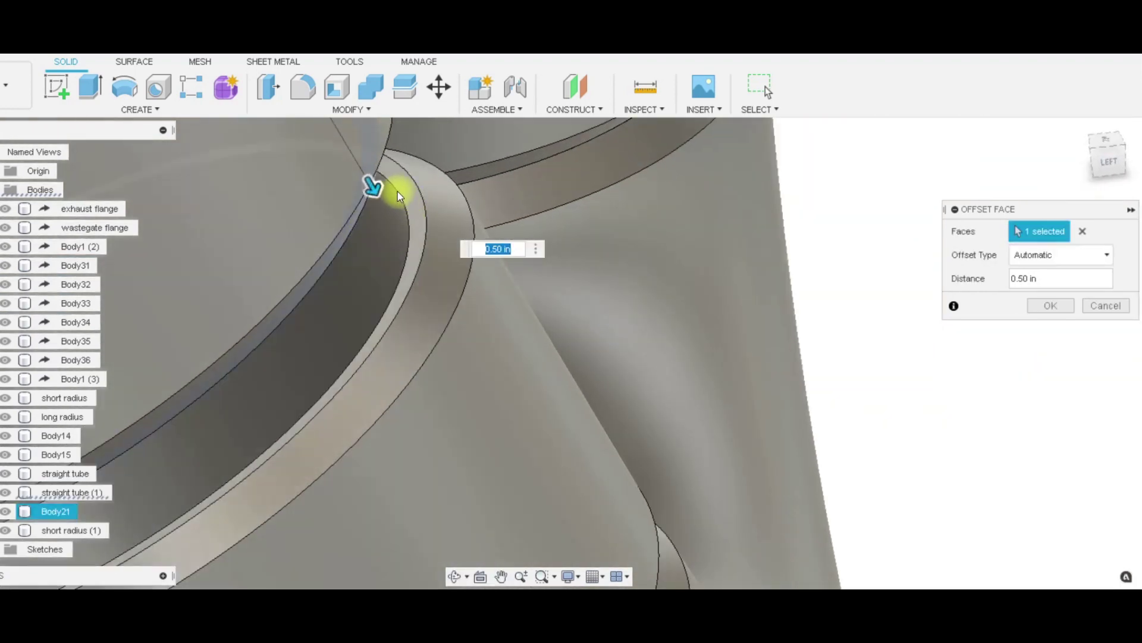
left_click_drag(377, 184, 403, 229)
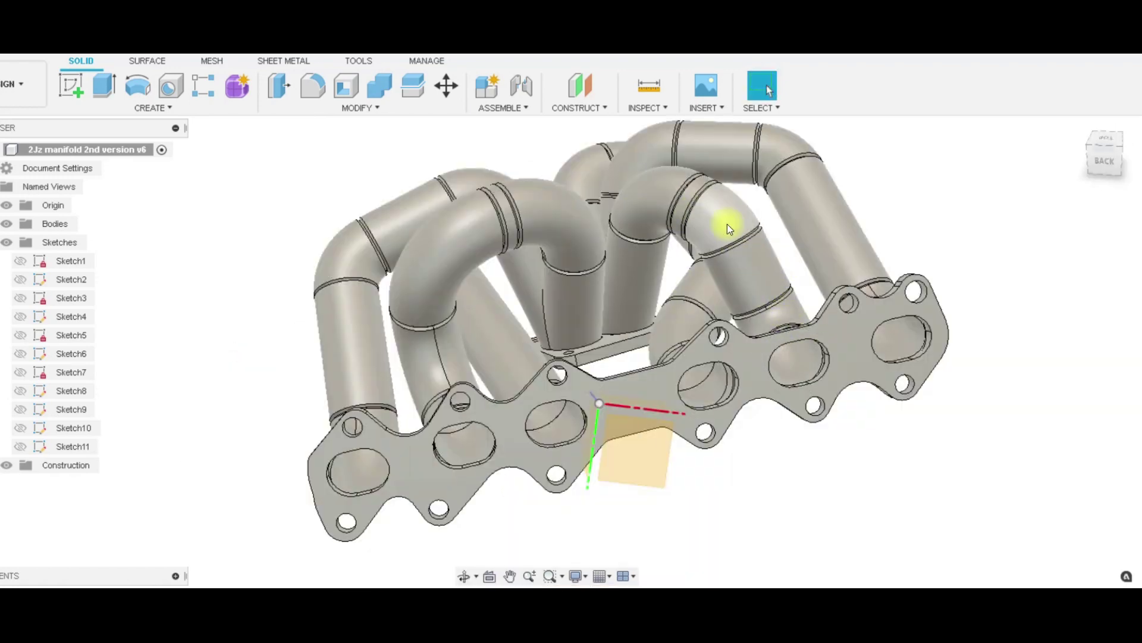
middle_click_drag(913, 224, 655, 335, "shift")
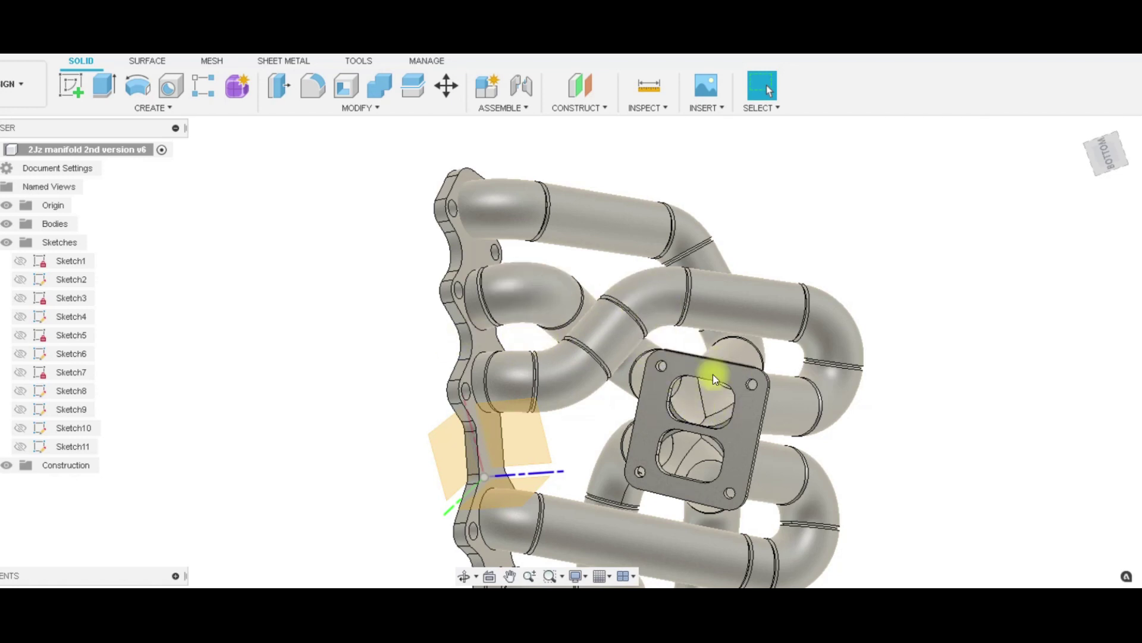
middle_click_drag(713, 374, 641, 375, "shift")
scroll(641, 375, "down", 2)
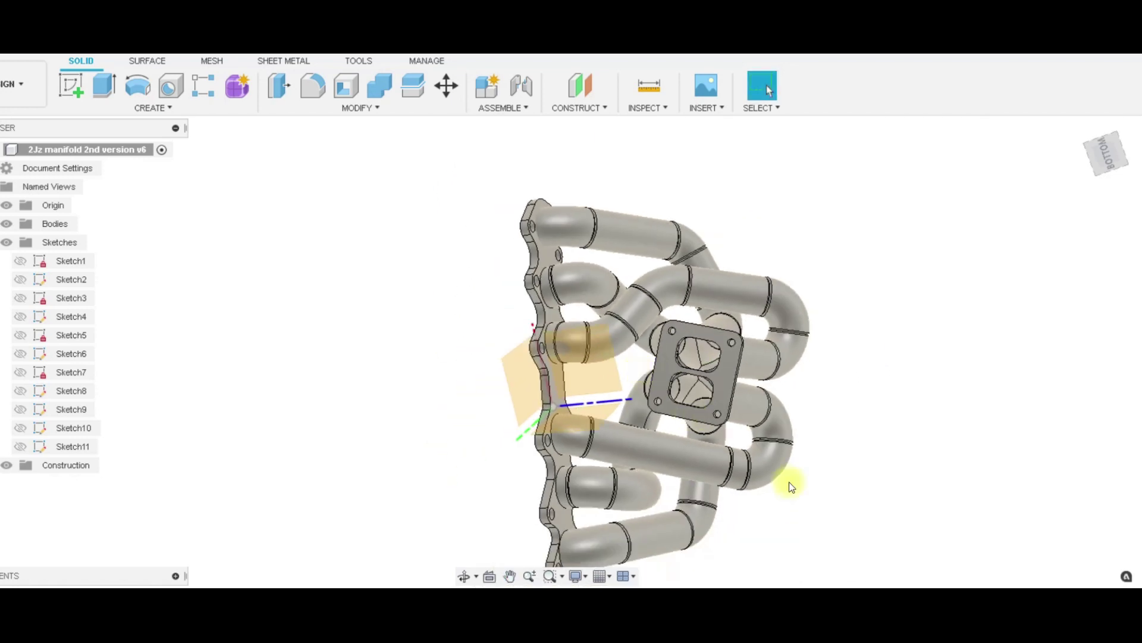
middle_click_drag(752, 463, 665, 389, "shift")
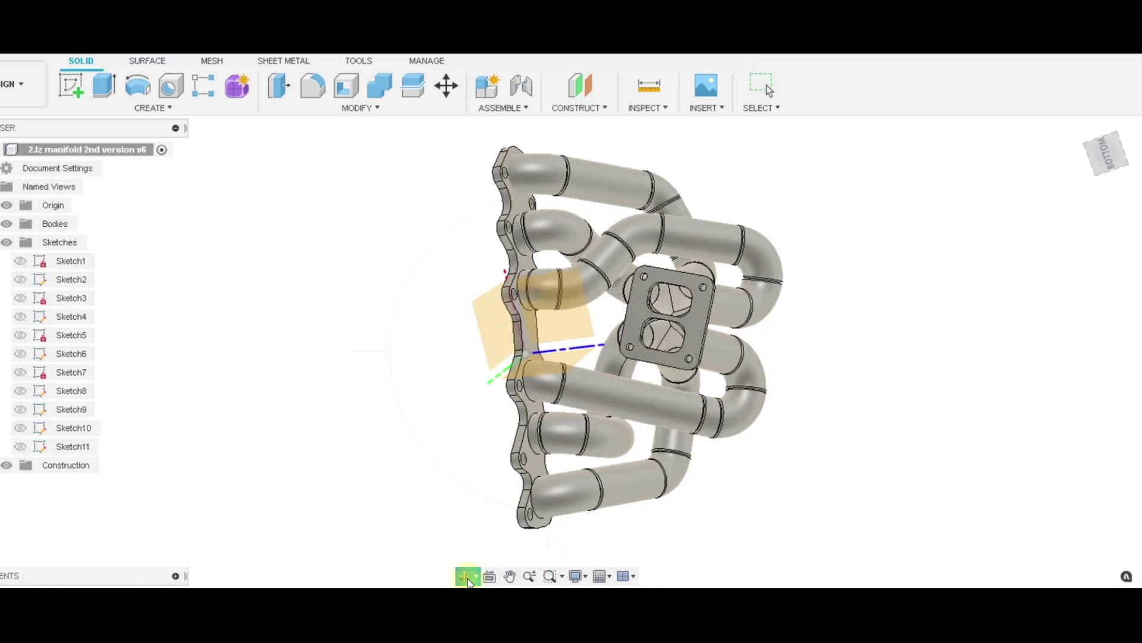
left_click(466, 578)
left_click_drag(550, 177, 552, 309)
key("Escape")
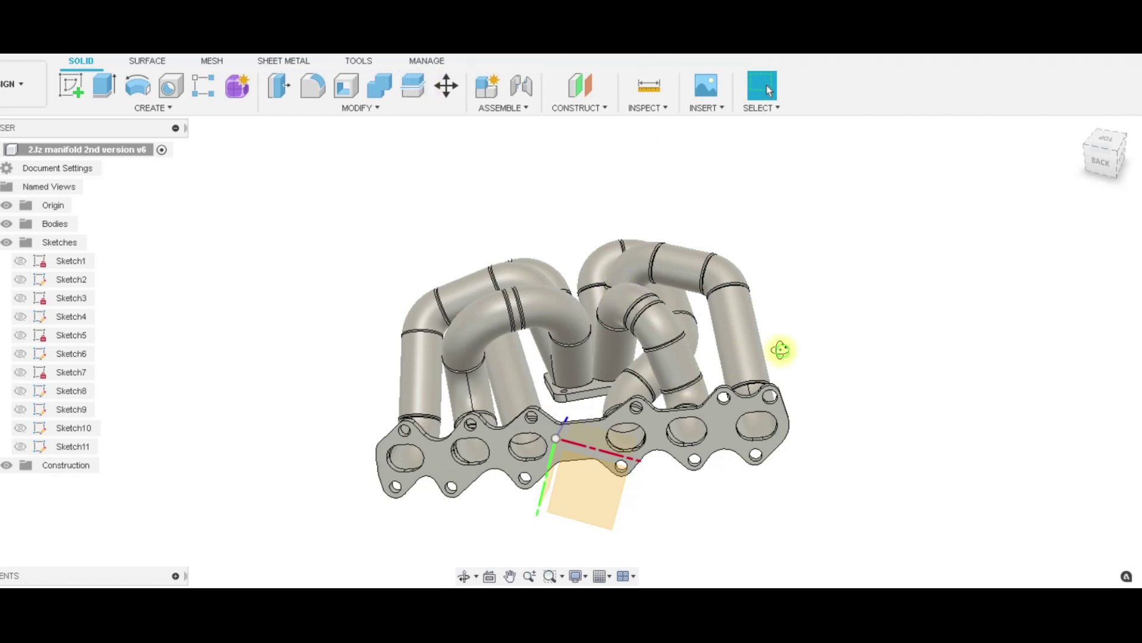
middle_click_drag(780, 349, 599, 162, "shift")
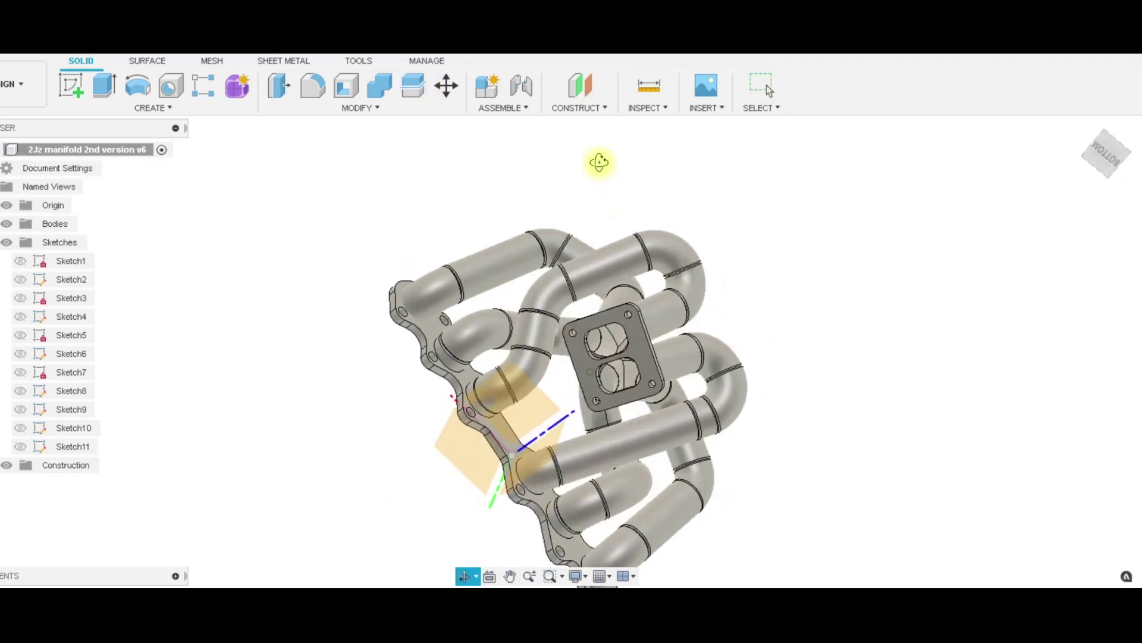
left_click_drag(599, 162, 654, 452)
key("Escape")
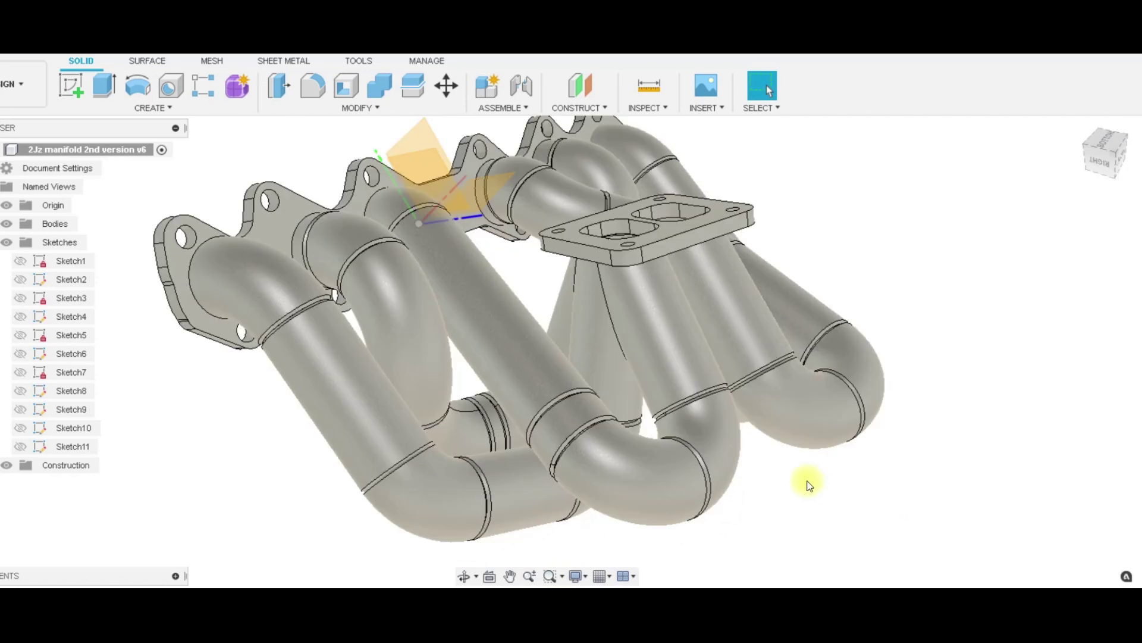
middle_click_drag(810, 485, 702, 328, "shift")
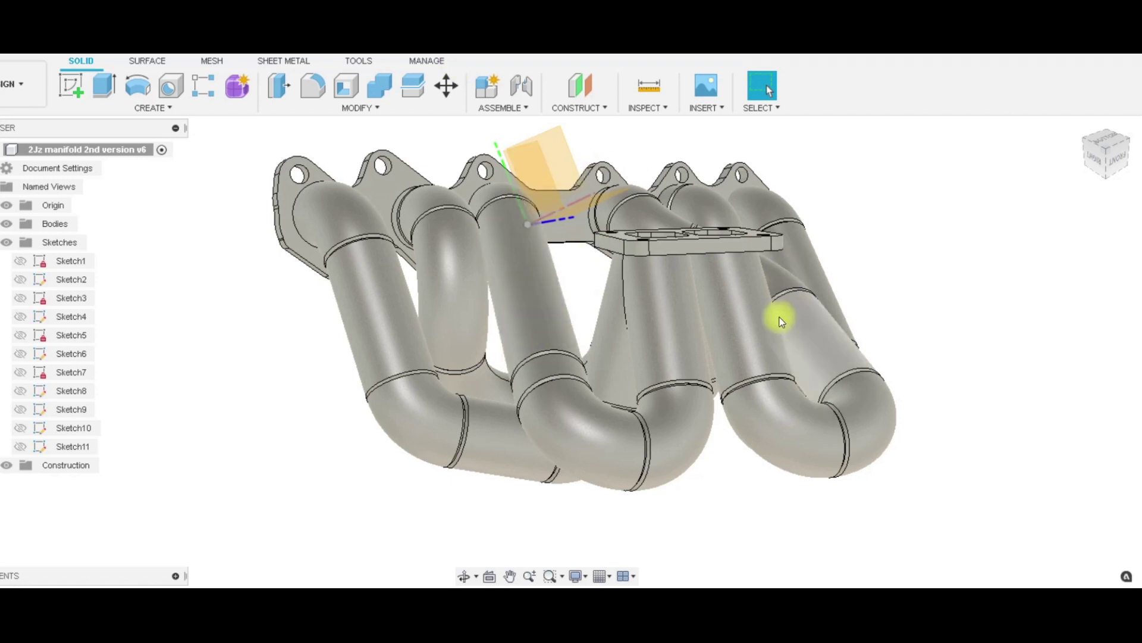
scroll(860, 253, "up", 2)
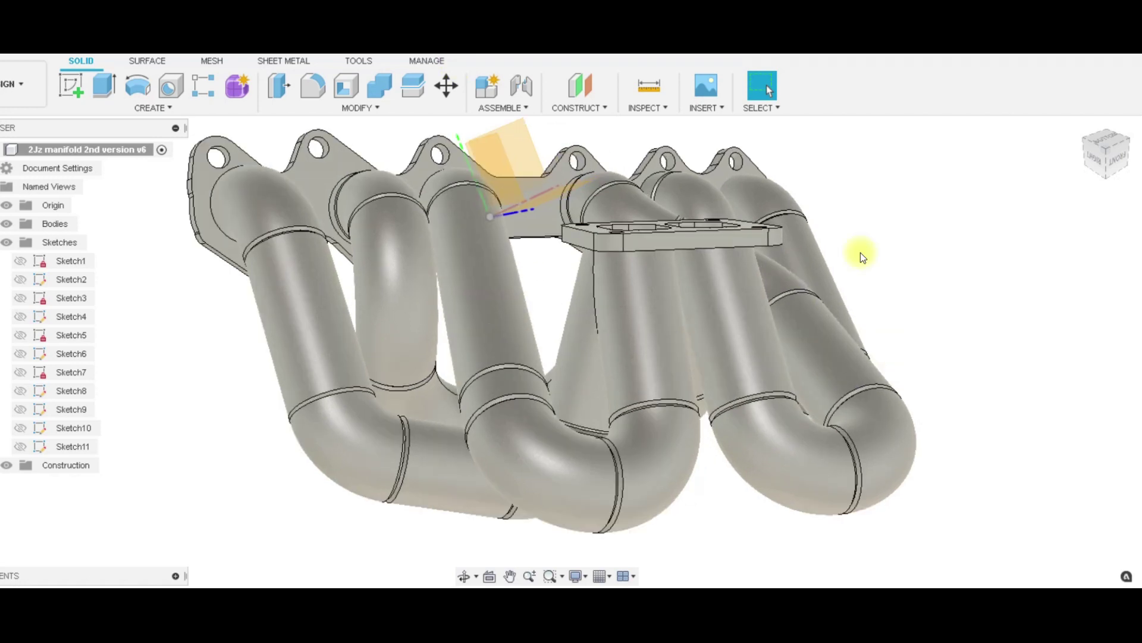
middle_click_drag(897, 265, 700, 340, "shift")
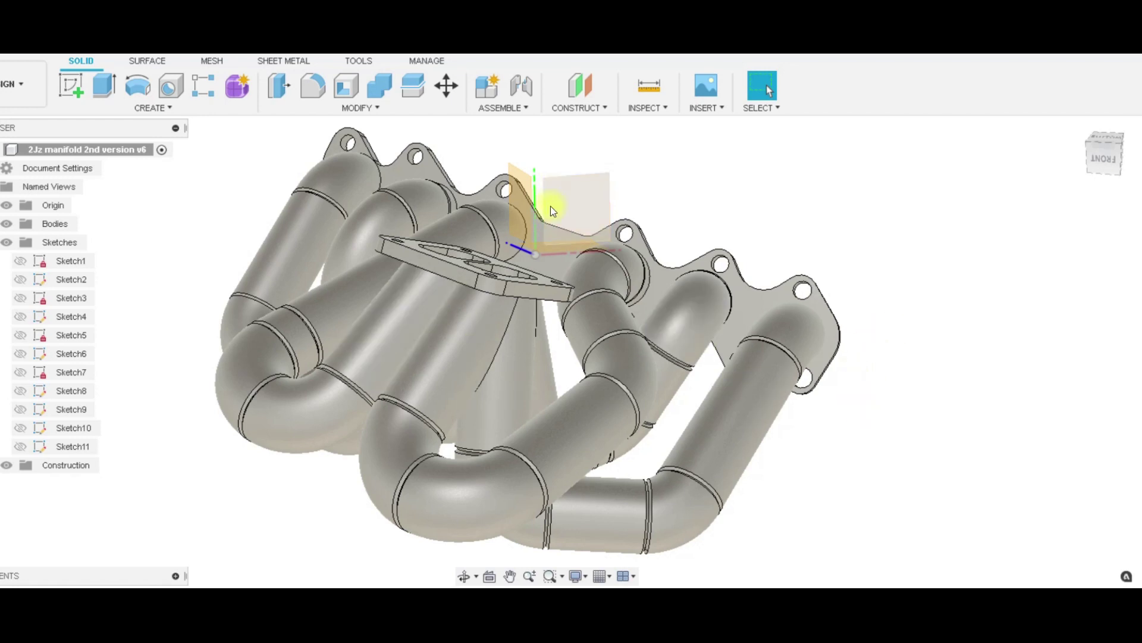
middle_click_drag(553, 206, 821, 359, "shift")
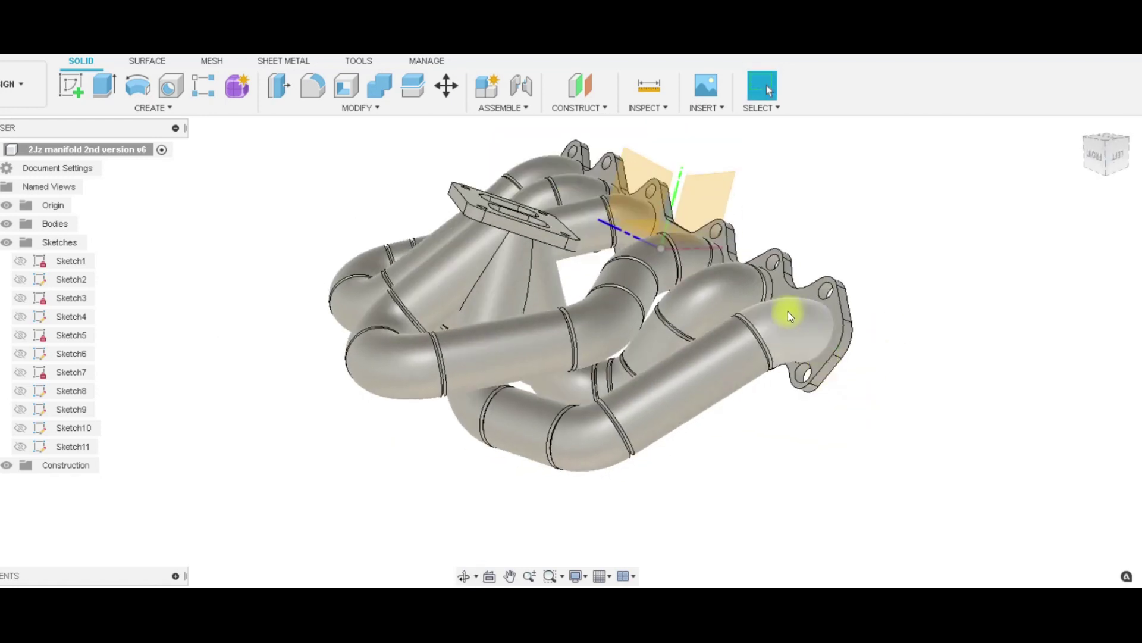
middle_click_drag(787, 311, 788, 311)
left_click_drag(787, 311, 788, 344)
key("Escape")
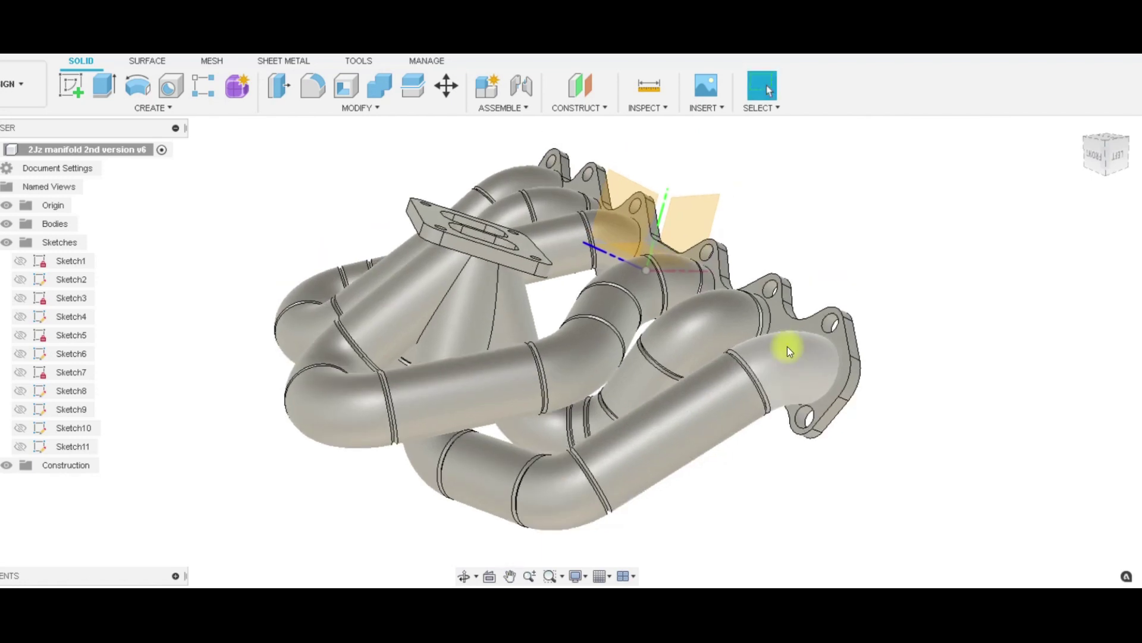